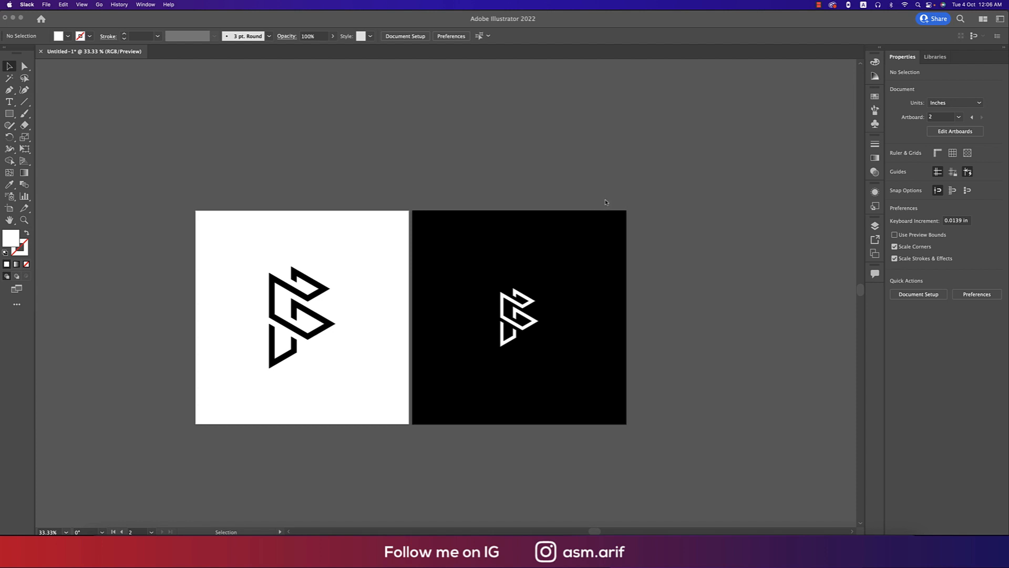
{"action": "left_click", "coordinate": [505, 324]}
{"action": "left_click", "coordinate": [518, 319]}
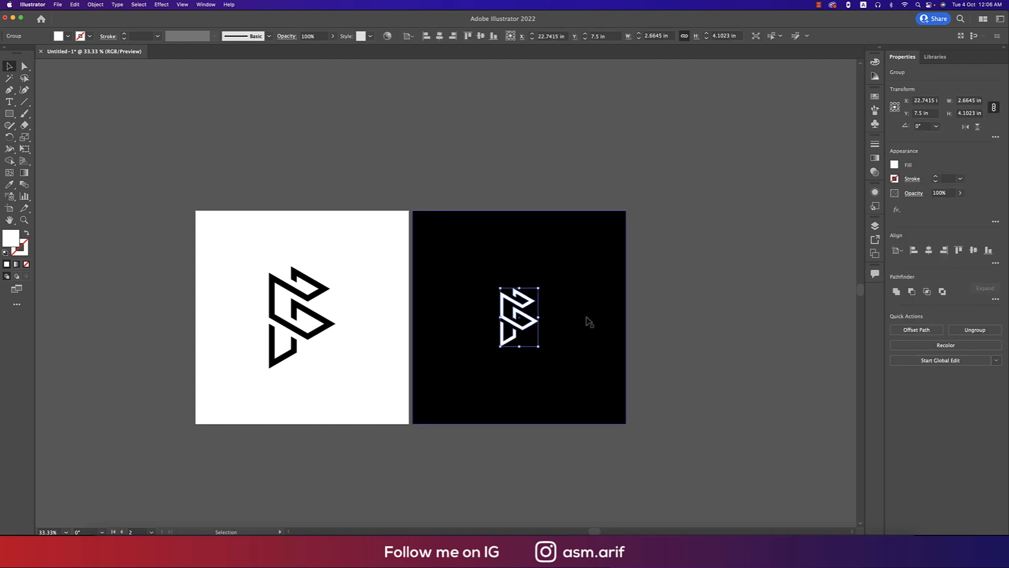
{"action": "left_click", "coordinate": [659, 321]}
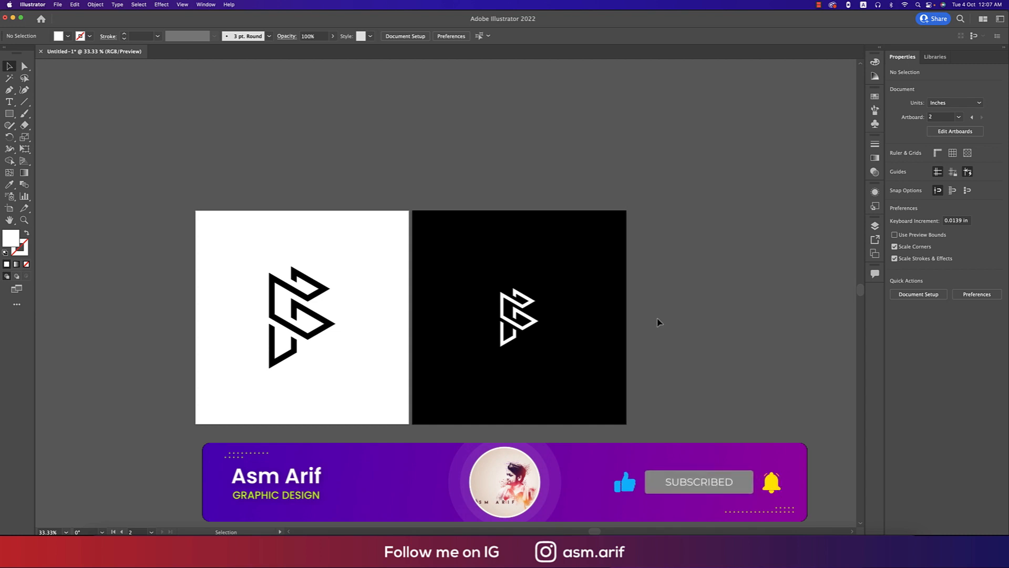
Step: Begin a new document from the recent Web 15 x 15 in preset
{"action": "left_click", "coordinate": [62, 6]}
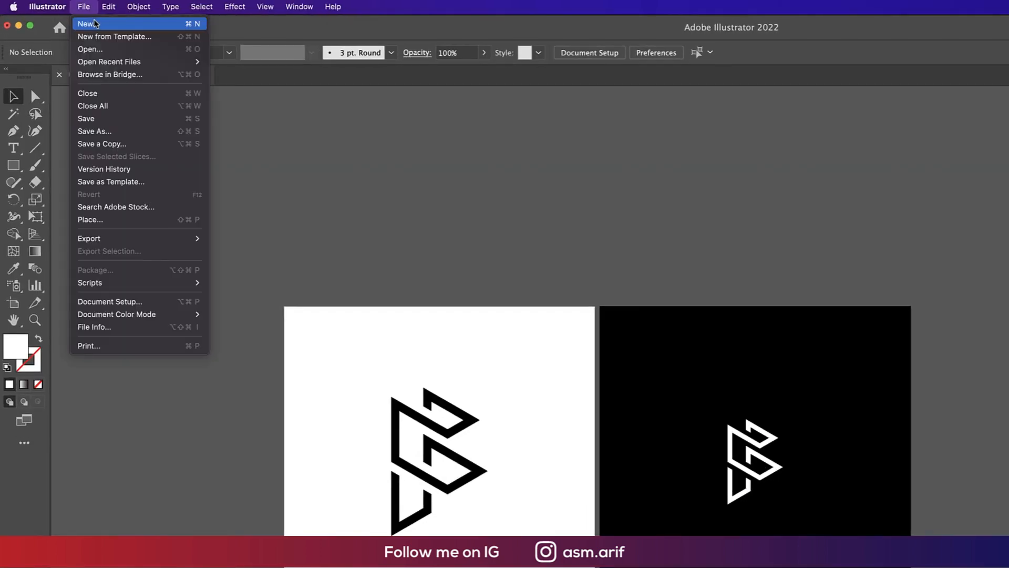
{"action": "left_click", "coordinate": [79, 22]}
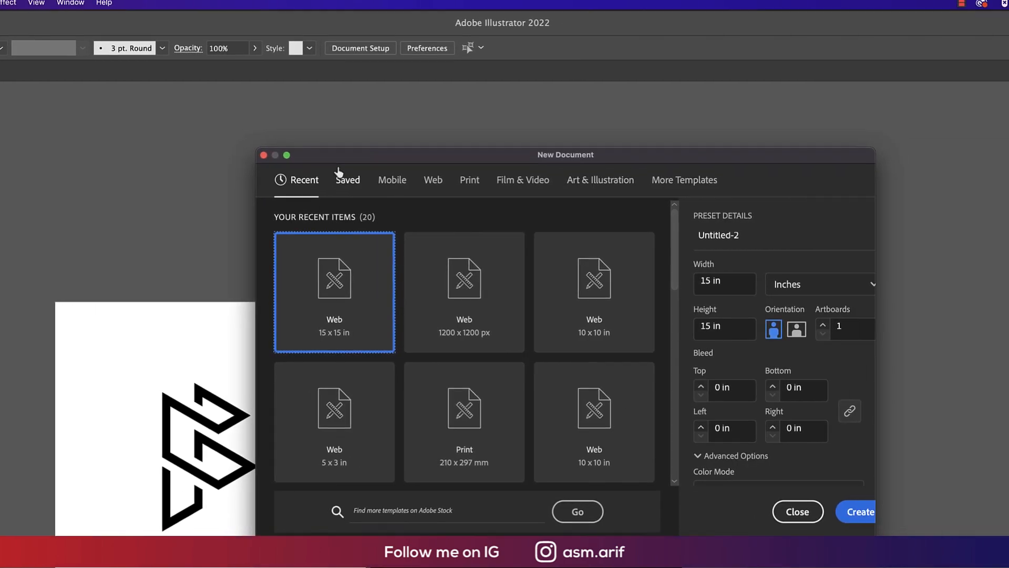
{"action": "left_click_drag", "start_coordinate": [378, 164], "coordinate": [290, 162]}
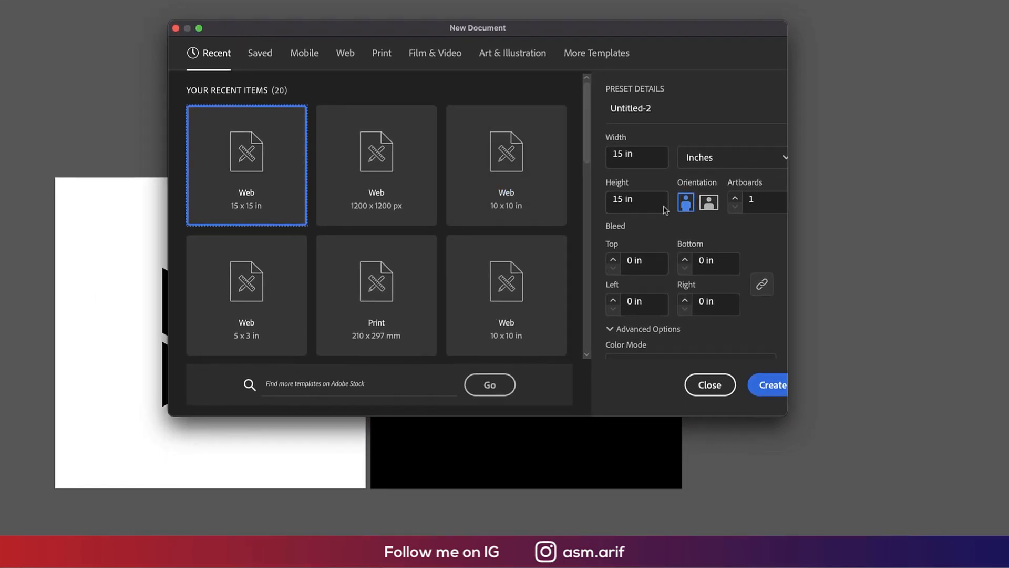
{"action": "left_click", "coordinate": [271, 69]}
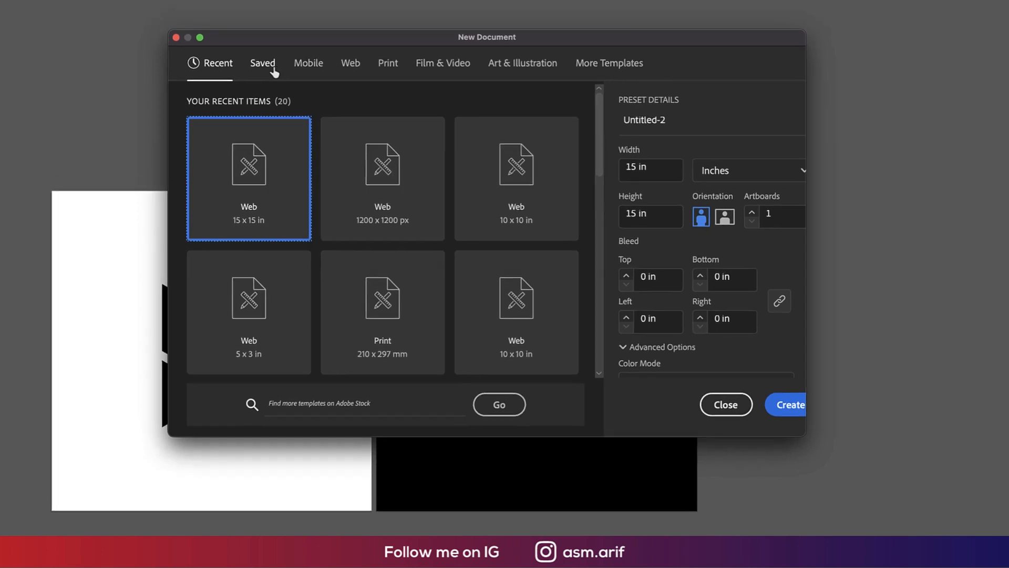
{"action": "left_click", "coordinate": [380, 59]}
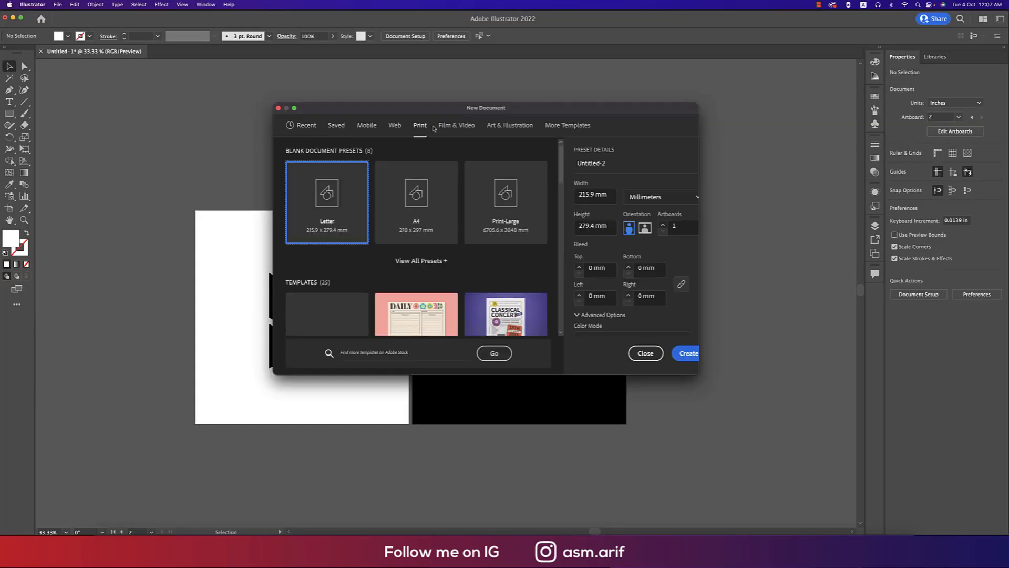
{"action": "left_click", "coordinate": [308, 127]}
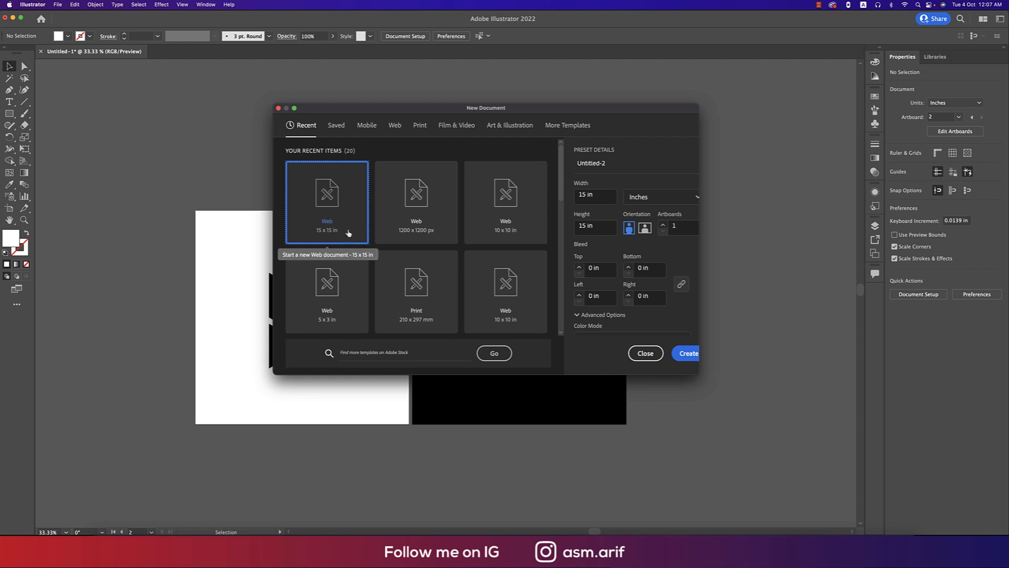
Step: Name the new 15 x 15 in document "f logo" and create it
{"action": "left_click", "coordinate": [596, 196]}
{"action": "left_click", "coordinate": [602, 229]}
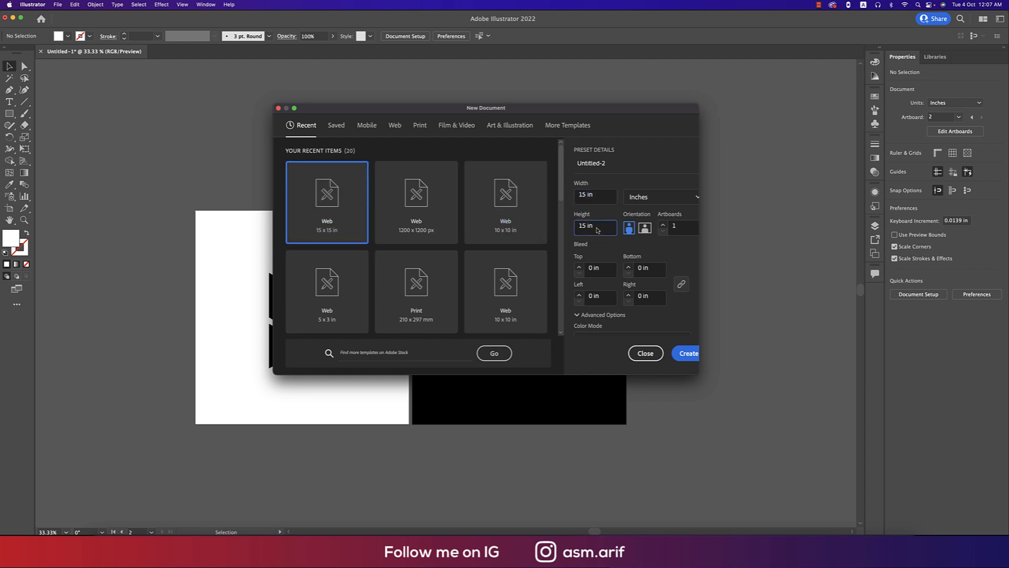
{"action": "left_click", "coordinate": [597, 198]}
{"action": "left_click", "coordinate": [603, 229]}
{"action": "left_click", "coordinate": [613, 165]}
{"action": "type", "text": "t logo"}
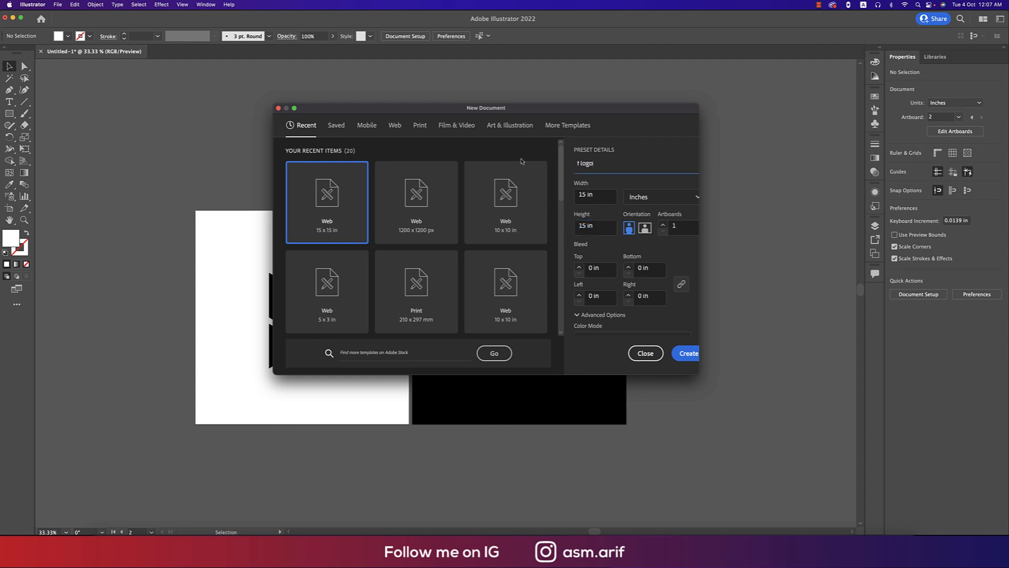
{"action": "left_click", "coordinate": [683, 355]}
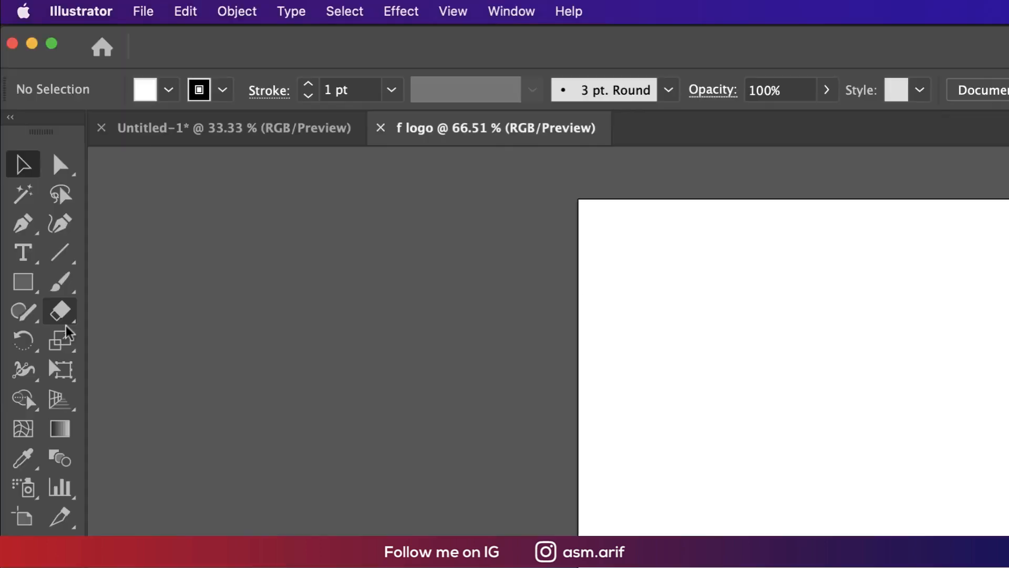
Step: Create a three-sided polygon with a radius of 0.70 in using the Polygon Tool
{"action": "left_click", "coordinate": [15, 117]}
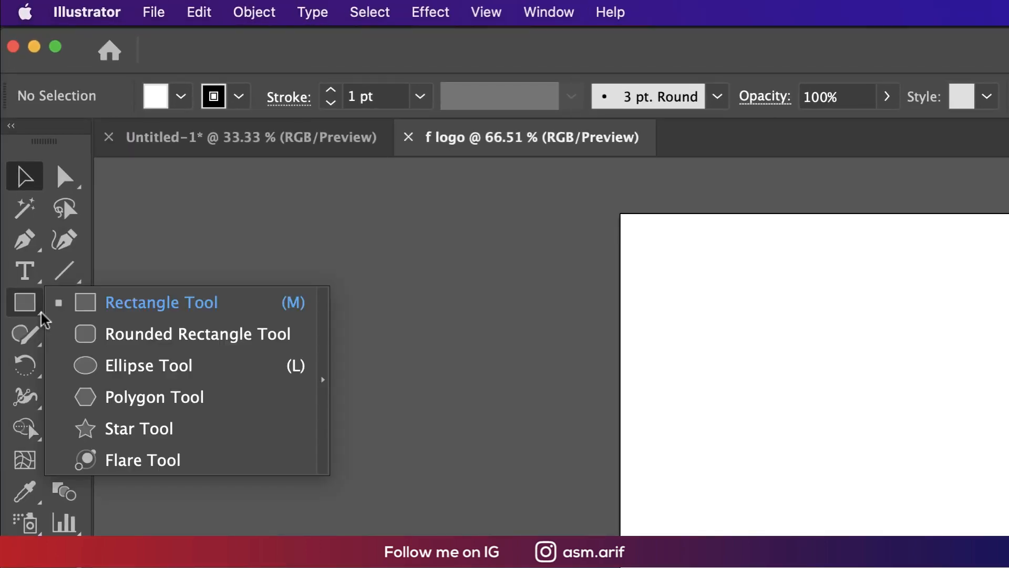
{"action": "left_click", "coordinate": [162, 404]}
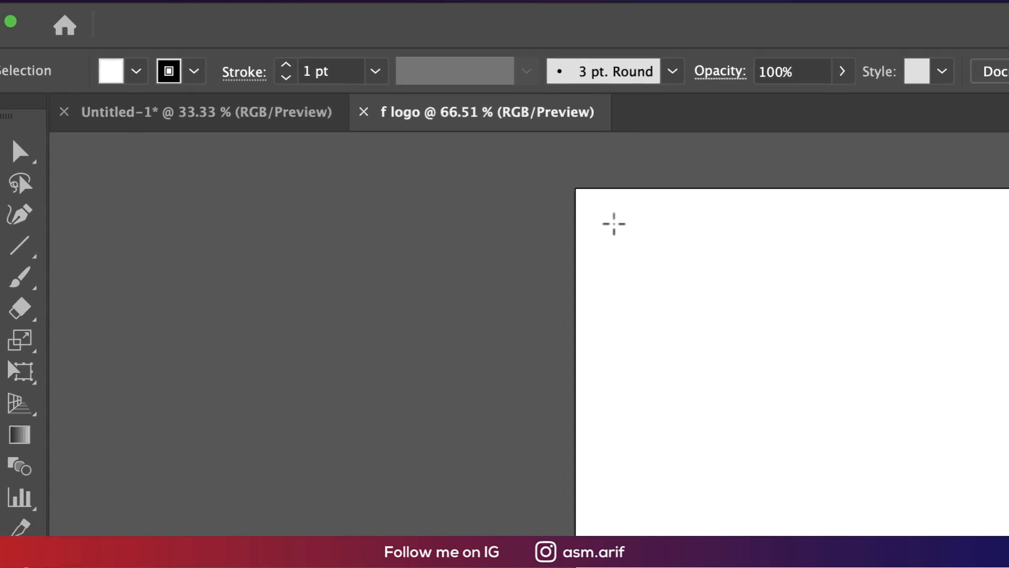
{"action": "left_click", "coordinate": [659, 248]}
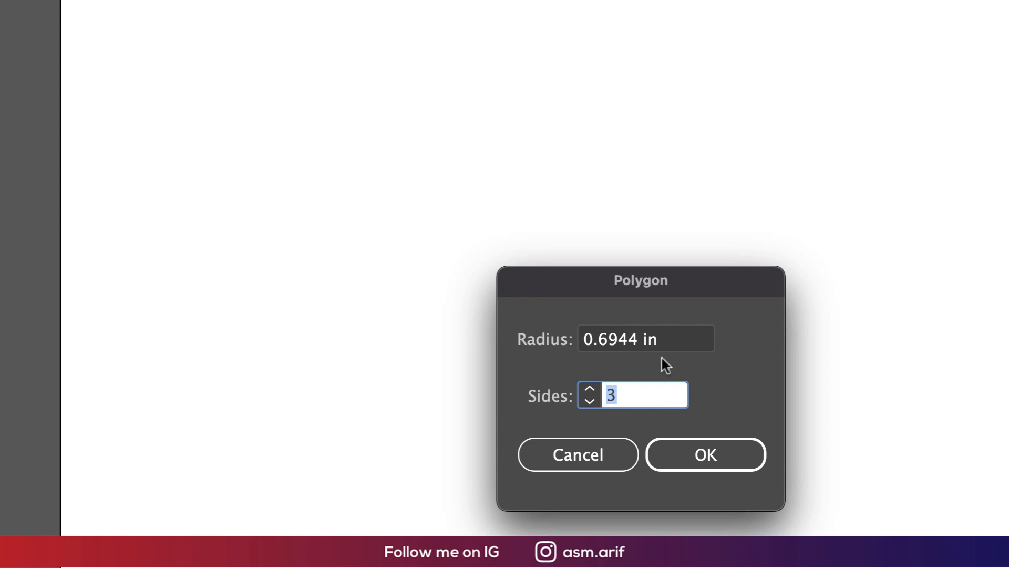
{"action": "left_click", "coordinate": [668, 341]}
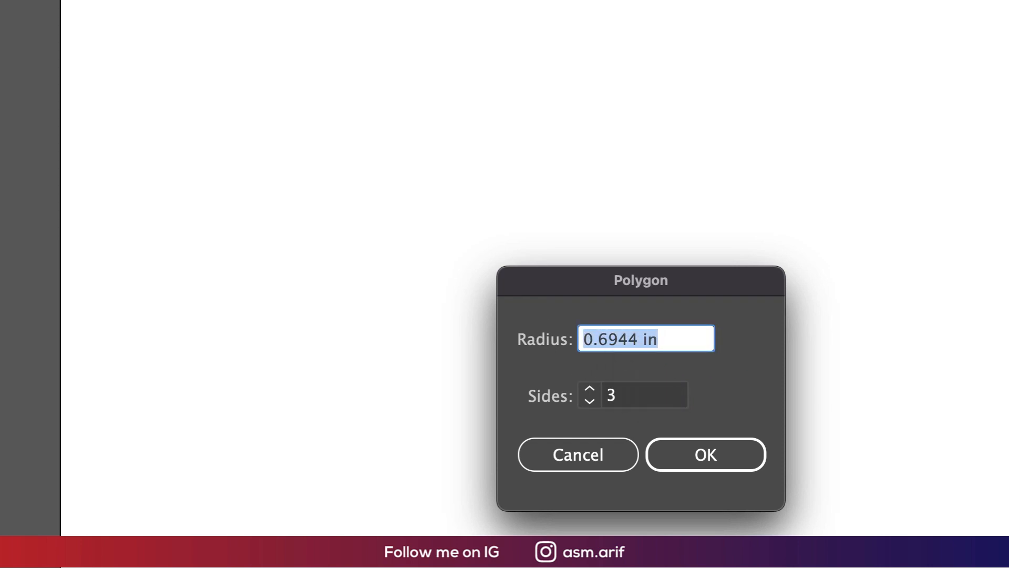
{"action": "left_click", "coordinate": [609, 341]}
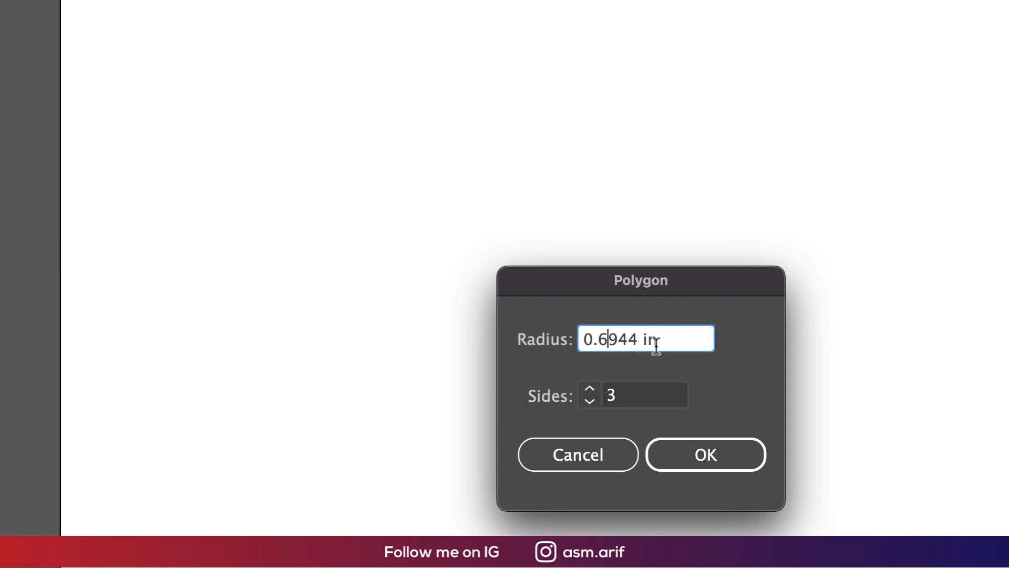
{"action": "left_click_drag", "start_coordinate": [599, 339], "coordinate": [728, 348]}
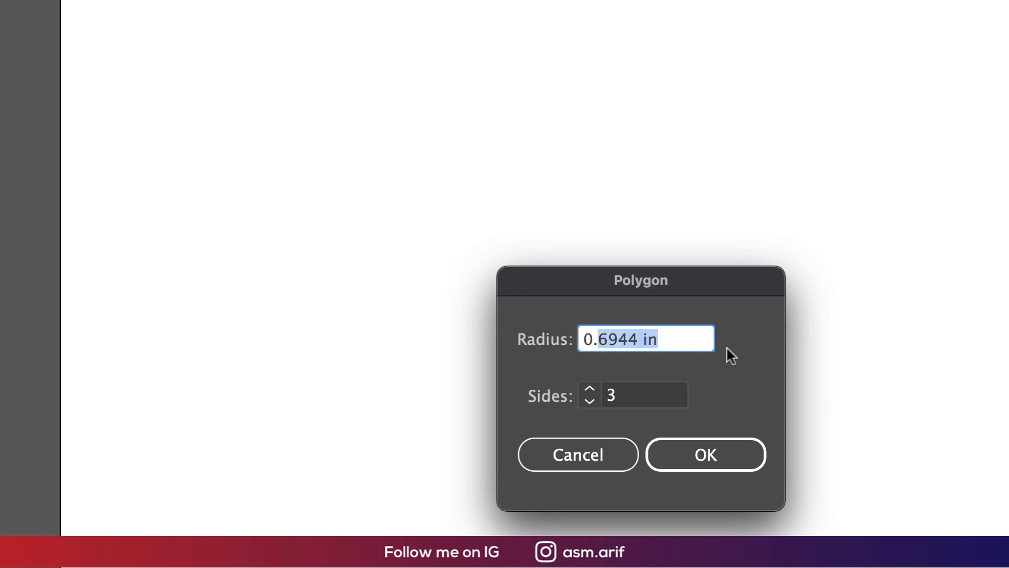
{"action": "type", "text": "70"}
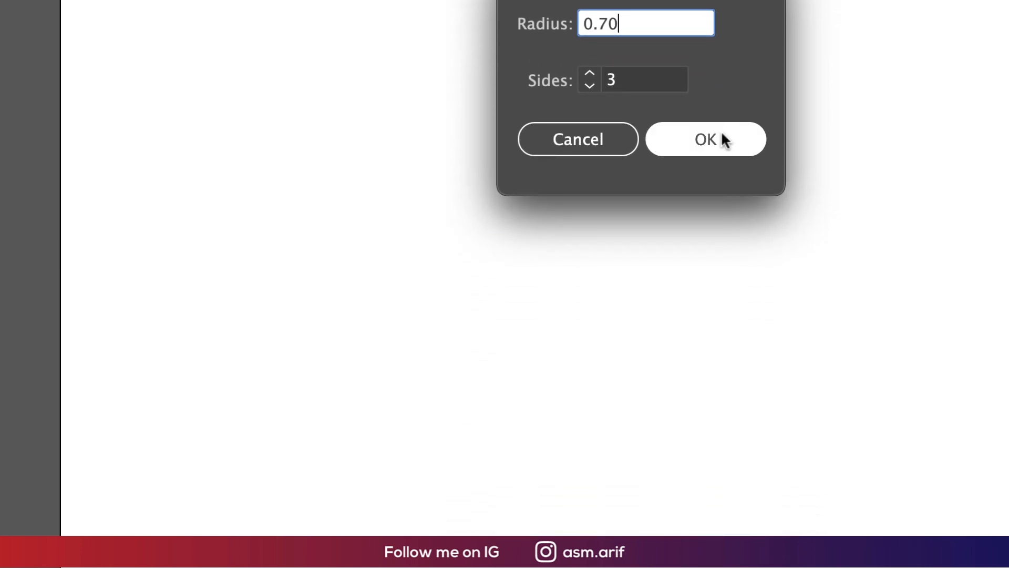
{"action": "left_click", "coordinate": [723, 138]}
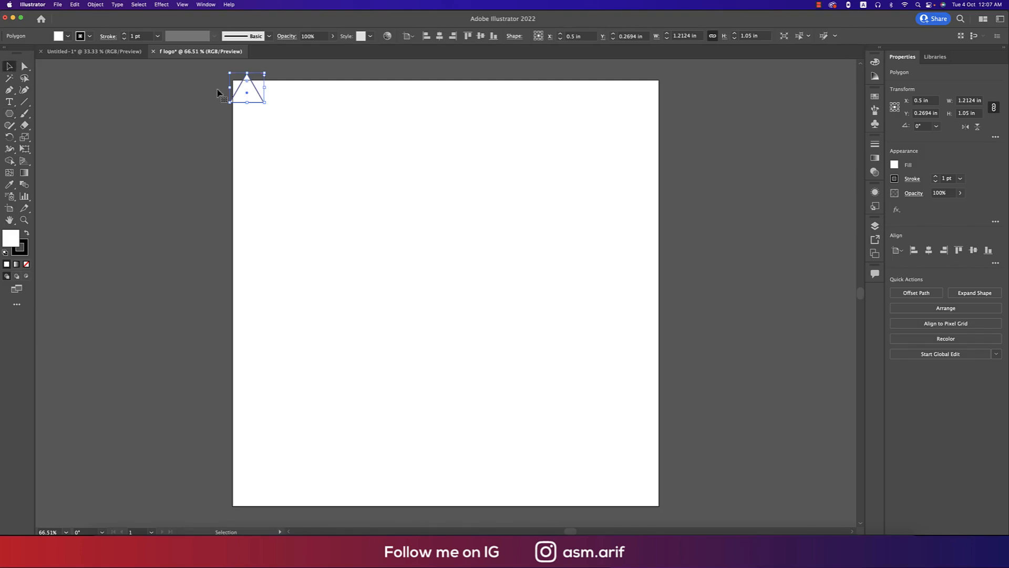
Step: Place the triangle inside the artboard's upper-left corner with no fill and scale it down to about 0.61 × 0.53 in
{"action": "left_click_drag", "start_coordinate": [251, 87], "coordinate": [273, 102]}
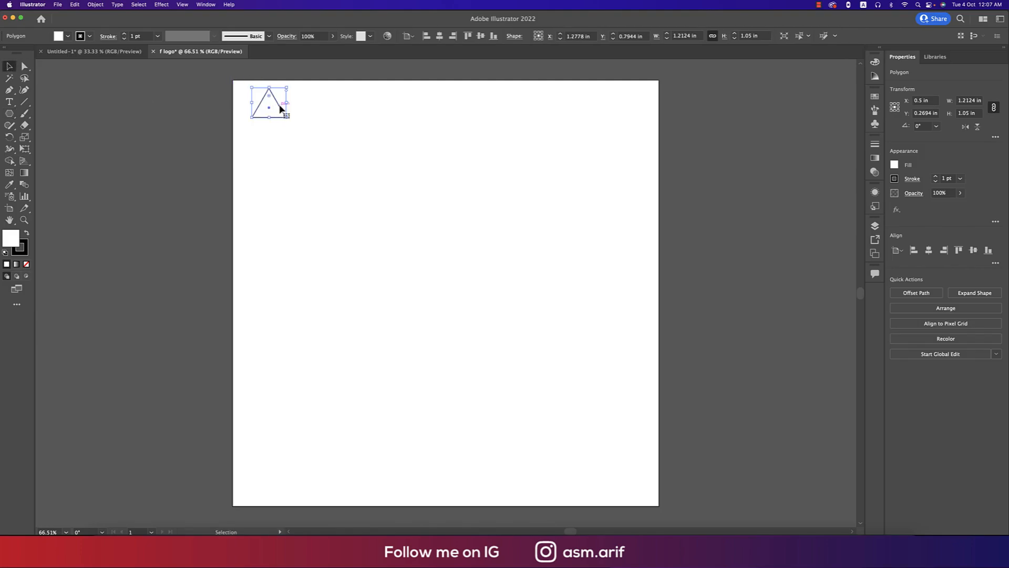
{"action": "left_click", "coordinate": [68, 36]}
{"action": "left_click", "coordinate": [9, 56]}
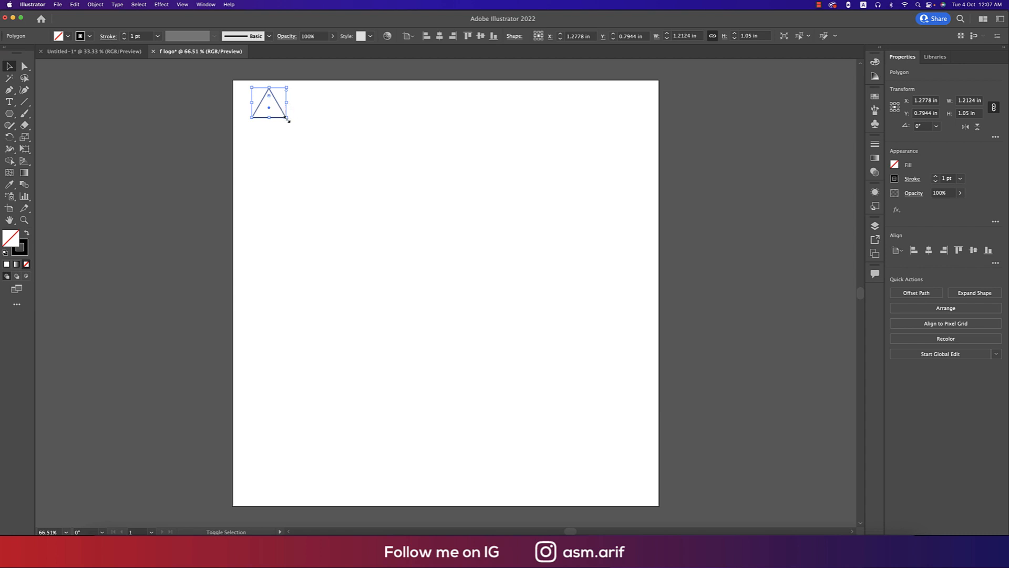
{"action": "left_click_drag", "start_coordinate": [286, 117], "coordinate": [260, 106]}
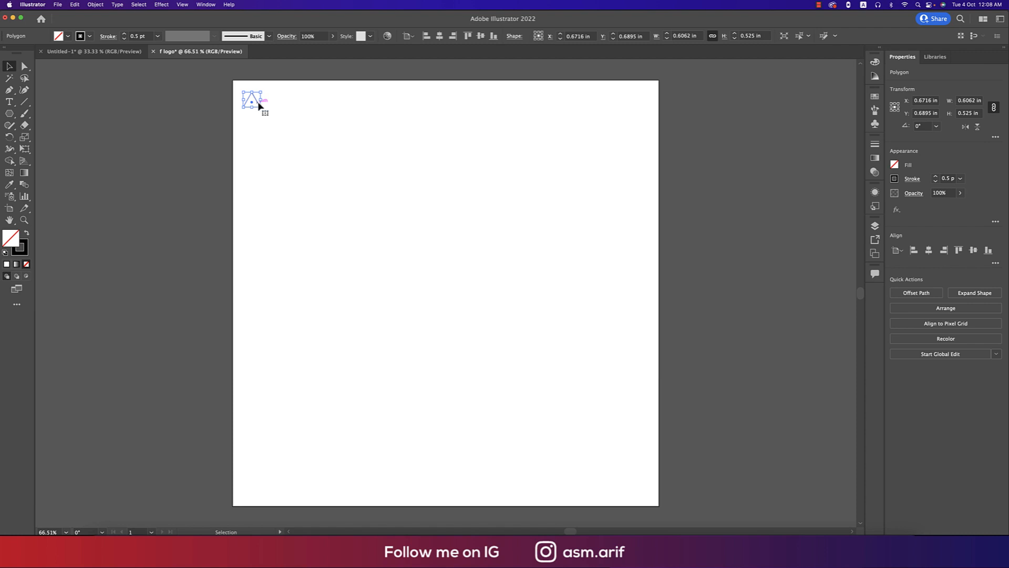
Step: Duplicate the small triangle edge to edge and repeat the copy to form a row across the artboard's full width
{"action": "left_click_drag", "start_coordinate": [260, 105], "coordinate": [277, 107]}
{"action": "left_click_drag", "start_coordinate": [276, 107], "coordinate": [277, 107]}
{"action": "key", "text": "super+d"}
{"action": "key", "text": "super+d"}
{"action": "key", "text": "super+d"}
{"action": "key", "text": "super+d"}
{"action": "key", "text": "super+d"}
{"action": "key", "text": "super+d"}
{"action": "key", "text": "super+d"}
{"action": "key", "text": "super+d"}
{"action": "key", "text": "super+d"}
{"action": "key", "text": "super+d"}
{"action": "key", "text": "super+d"}
{"action": "key", "text": "super+d"}
{"action": "key", "text": "super+d"}
{"action": "key", "text": "super+d"}
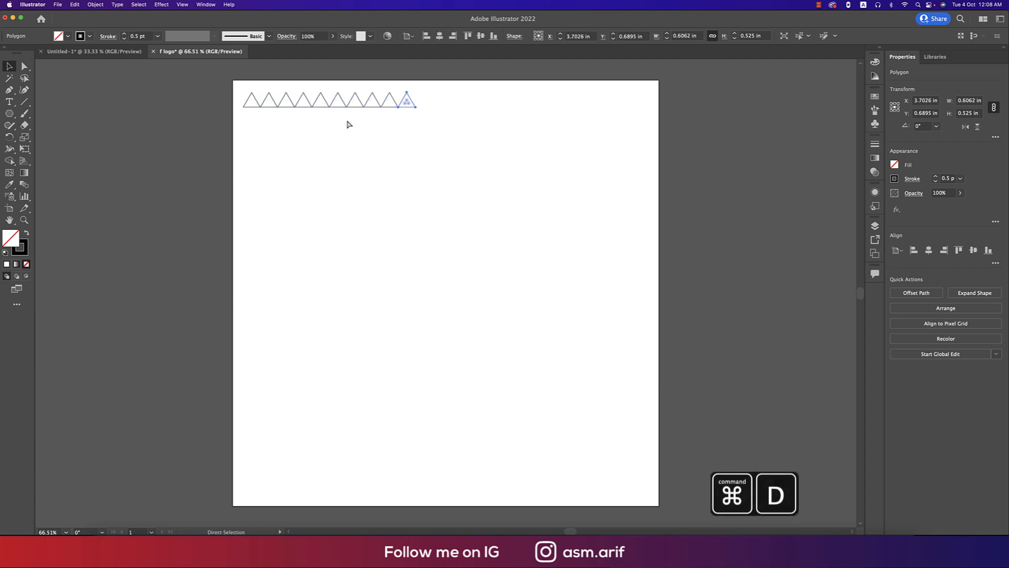
{"action": "key", "text": "super+d"}
{"action": "key", "text": "super+d"}
{"action": "key", "text": "super+d"}
{"action": "key", "text": "super+d"}
{"action": "key", "text": "super+d"}
{"action": "key", "text": "super+d"}
{"action": "key", "text": "super+d"}
{"action": "key", "text": "super+d"}
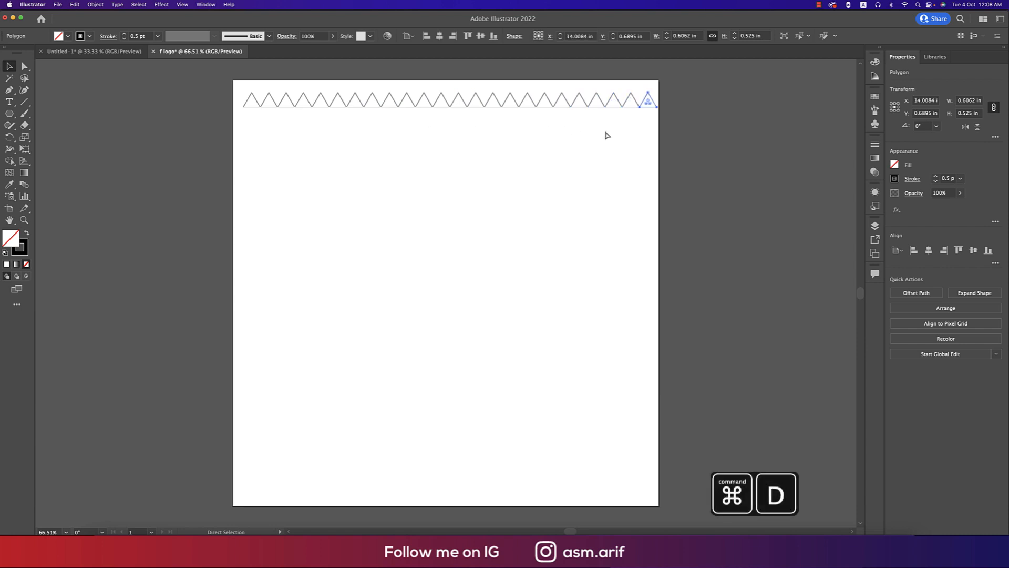
Step: Duplicate the whole triangle row half a triangle to the left and flip the copy vertically to fill the gaps
{"action": "left_click_drag", "start_coordinate": [653, 130], "coordinate": [257, 90]}
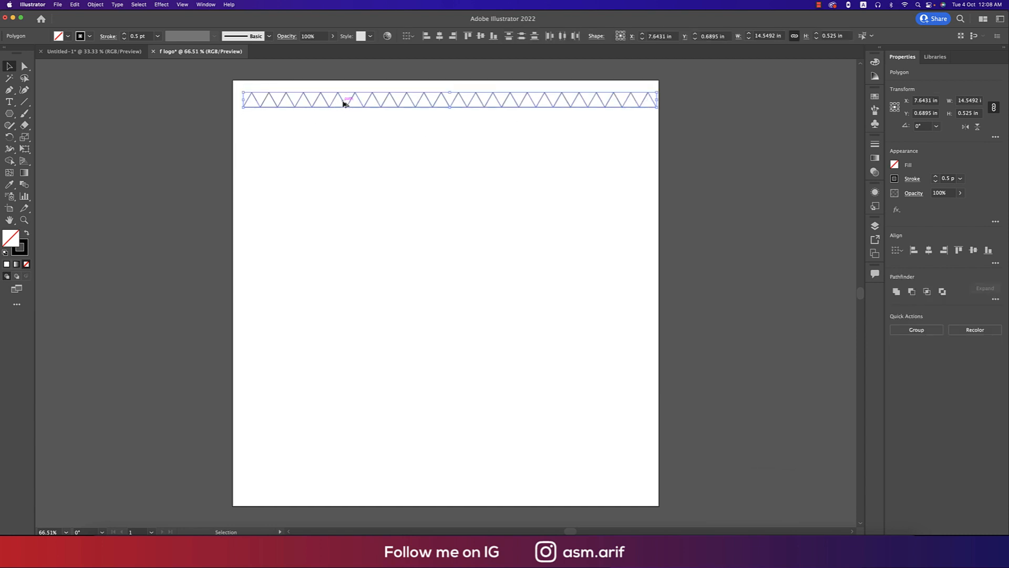
{"action": "left_click_drag", "start_coordinate": [344, 103], "coordinate": [336, 104]}
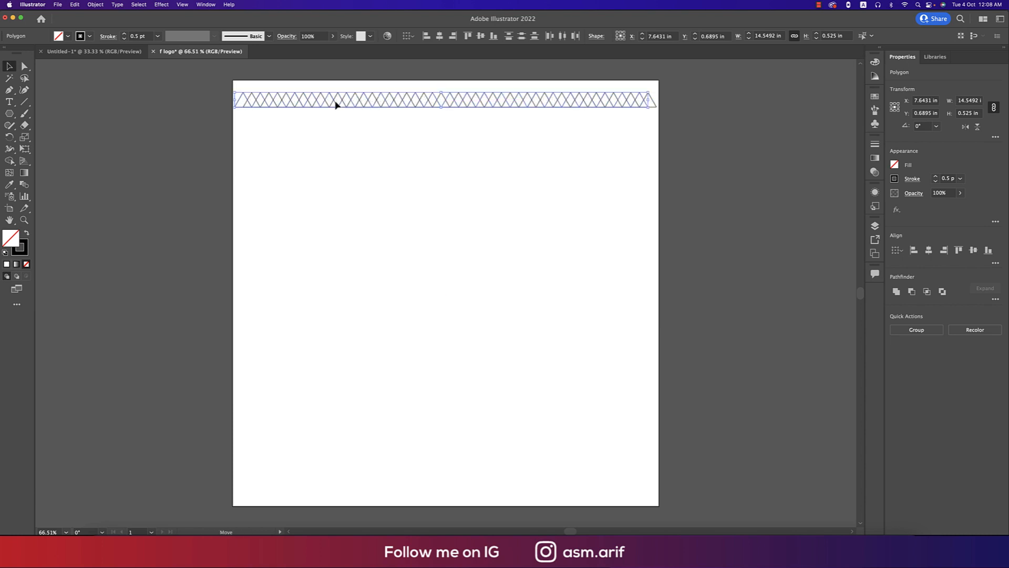
{"action": "left_click", "coordinate": [978, 127]}
{"action": "left_click", "coordinate": [447, 163]}
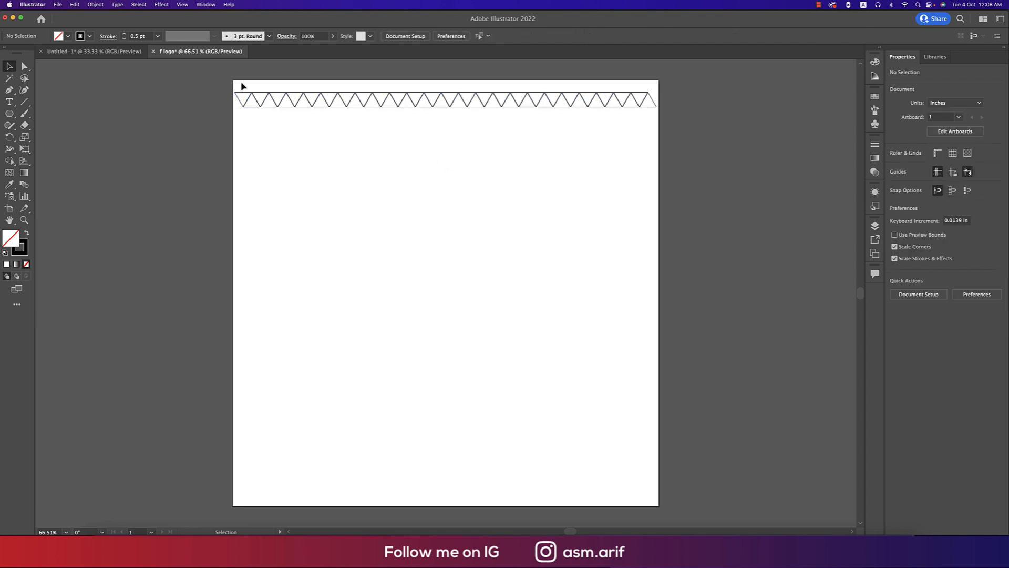
Step: Duplicate the completed triangle strip directly below itself and flip the copy vertically to mirror the pattern
{"action": "left_click_drag", "start_coordinate": [644, 103], "coordinate": [645, 118]}
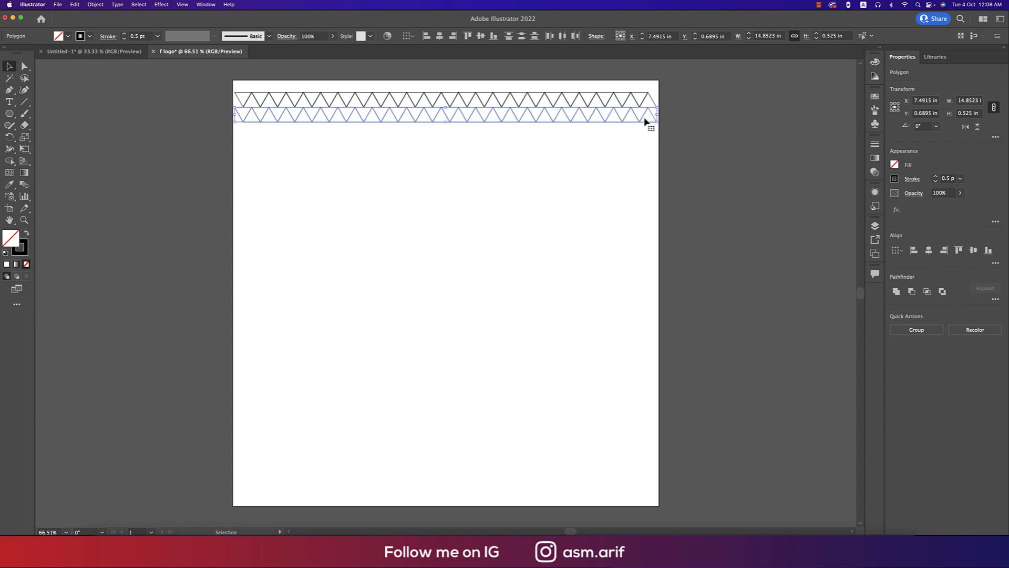
{"action": "left_click", "coordinate": [976, 126]}
{"action": "left_click", "coordinate": [568, 175]}
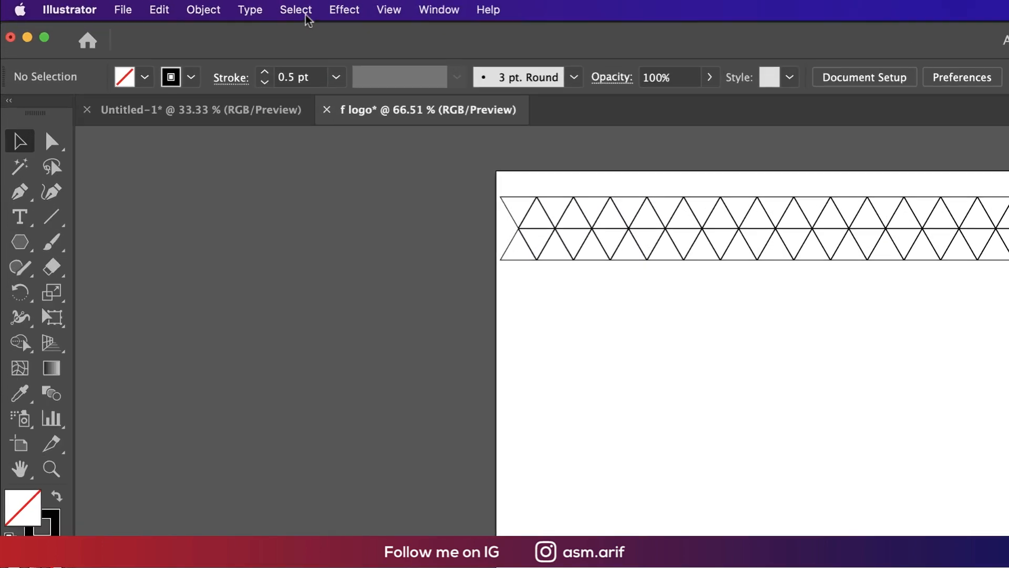
Step: Check the Snap to Point setting and reset the Essentials Classic workspace
{"action": "left_click", "coordinate": [484, 14]}
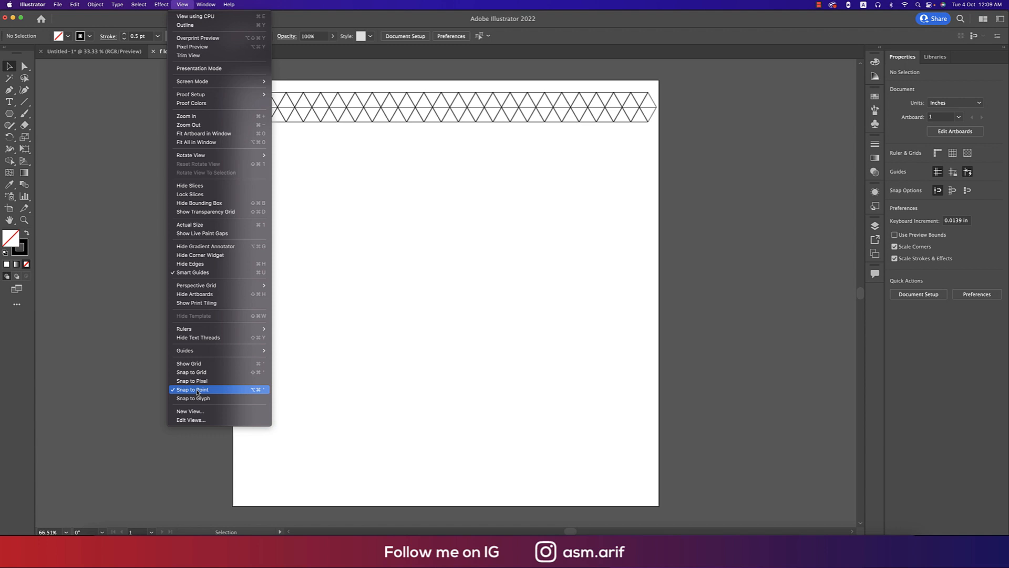
{"action": "left_click", "coordinate": [495, 385]}
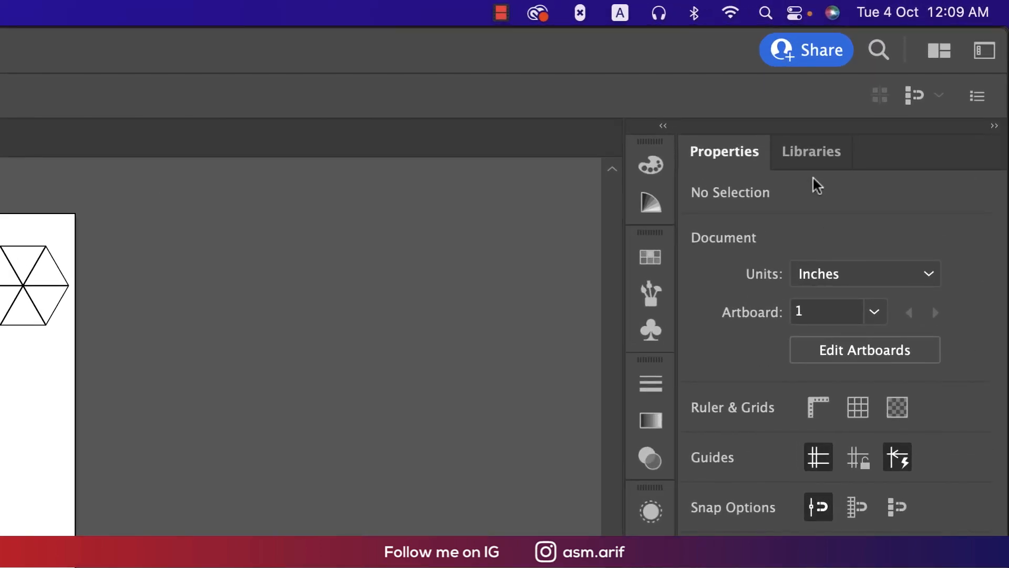
{"action": "left_click", "coordinate": [800, 159]}
{"action": "left_click", "coordinate": [643, 162]}
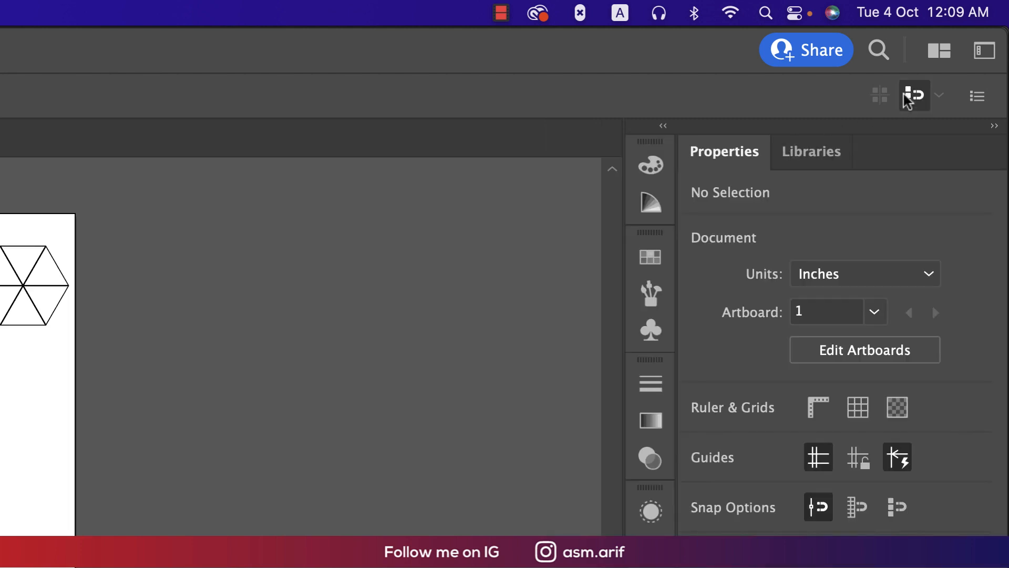
{"action": "left_click", "coordinate": [981, 60]}
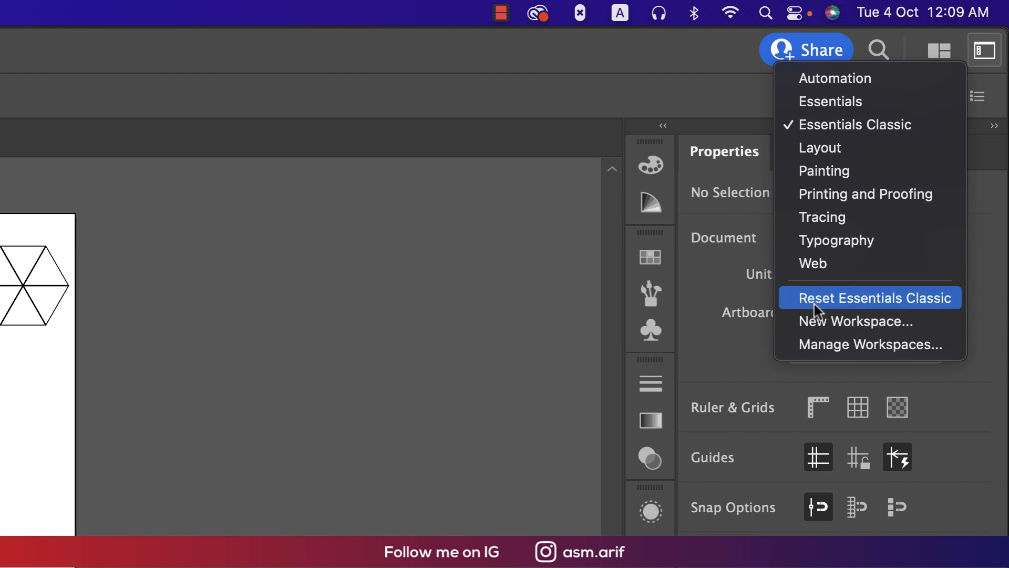
{"action": "left_click", "coordinate": [788, 309]}
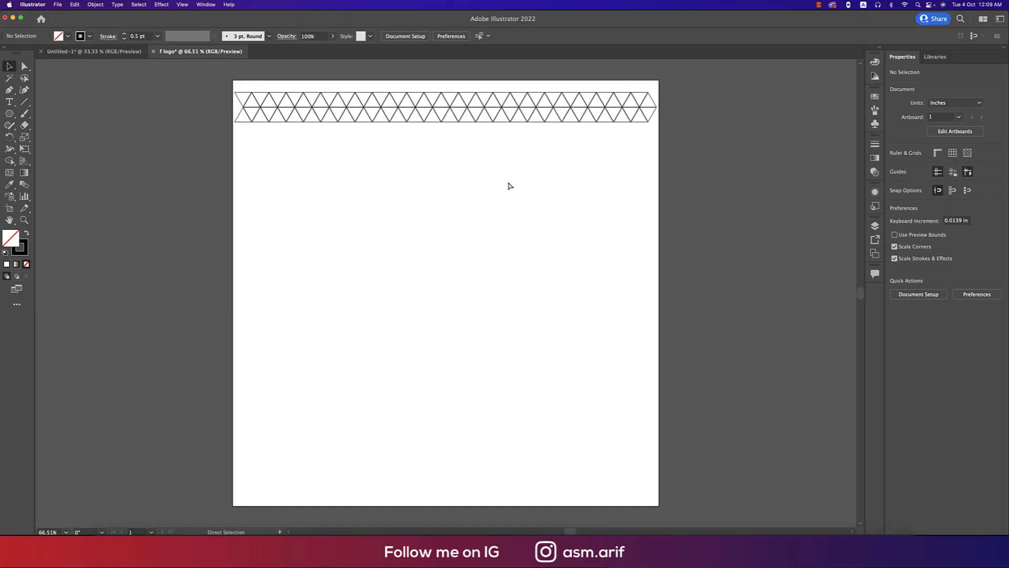
Step: Duplicate the triangle strip edge to edge below itself and repeat the copy until the grid fills the artboard's height
{"action": "left_click_drag", "start_coordinate": [641, 107], "coordinate": [643, 141]}
{"action": "key", "text": "super+d"}
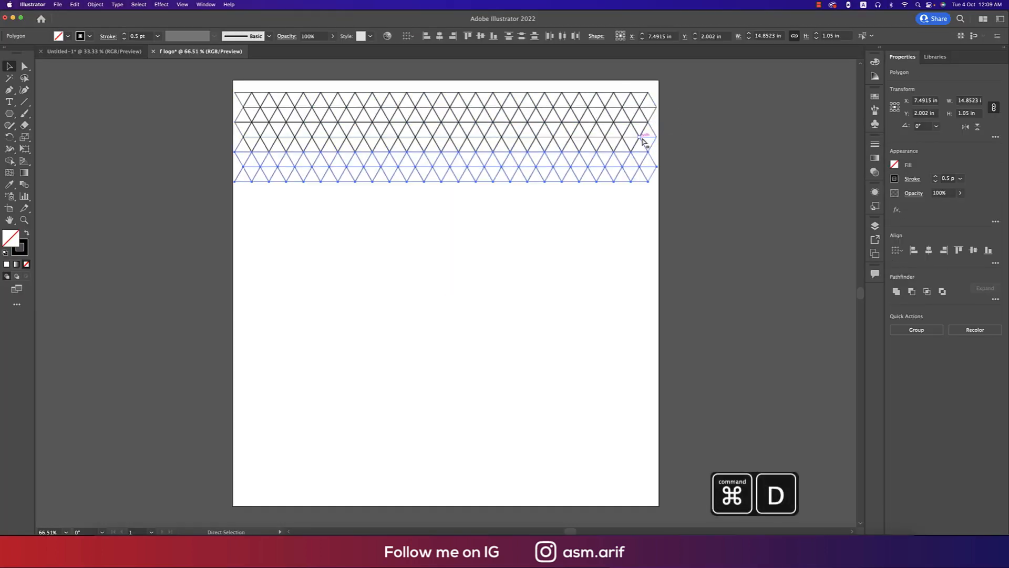
{"action": "key", "text": "super+d"}
{"action": "key", "text": "super+d"}
{"action": "key", "text": "super+d"}
{"action": "key", "text": "super+d"}
{"action": "key", "text": "super+d"}
{"action": "key", "text": "super+d"}
{"action": "key", "text": "super+d"}
{"action": "key", "text": "super+d"}
{"action": "key", "text": "super+d"}
{"action": "key", "text": "super+d"}
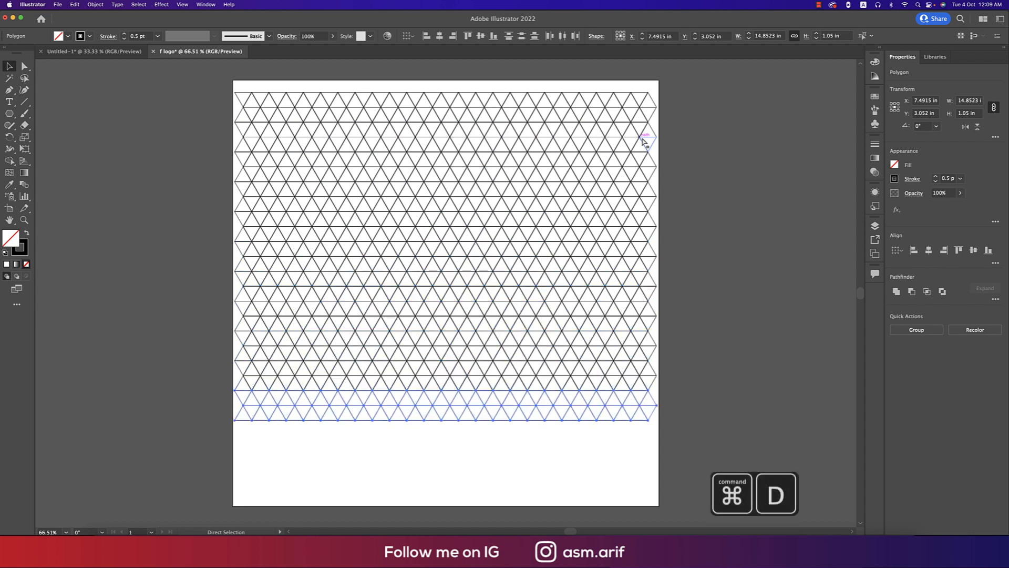
{"action": "left_click", "coordinate": [703, 207]}
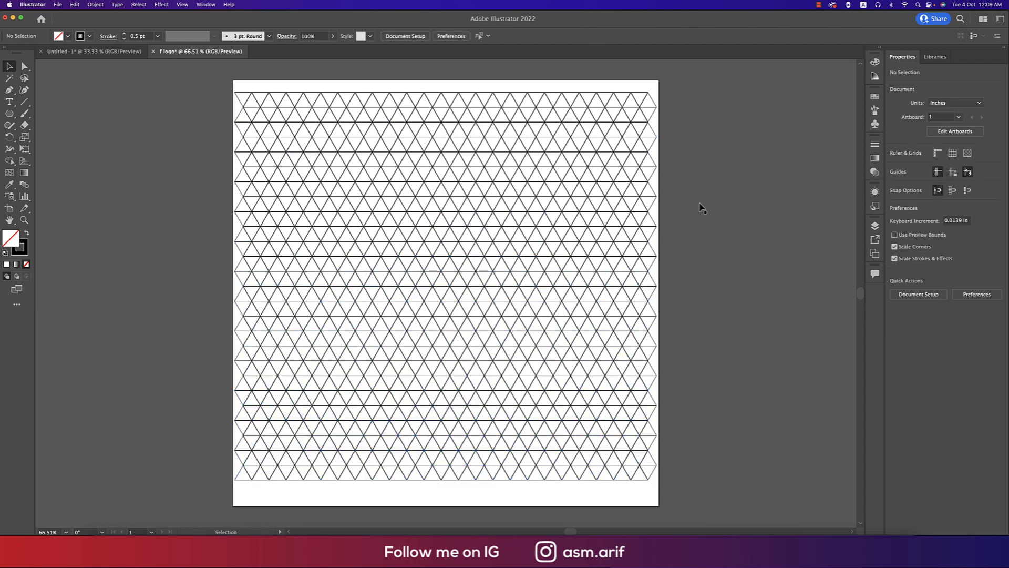
Step: Rotate the whole triangular grid 90° and scale it down to about 13.3 x 14.47 in so it fits inside the artboard
{"action": "left_click_drag", "start_coordinate": [206, 81], "coordinate": [678, 490]}
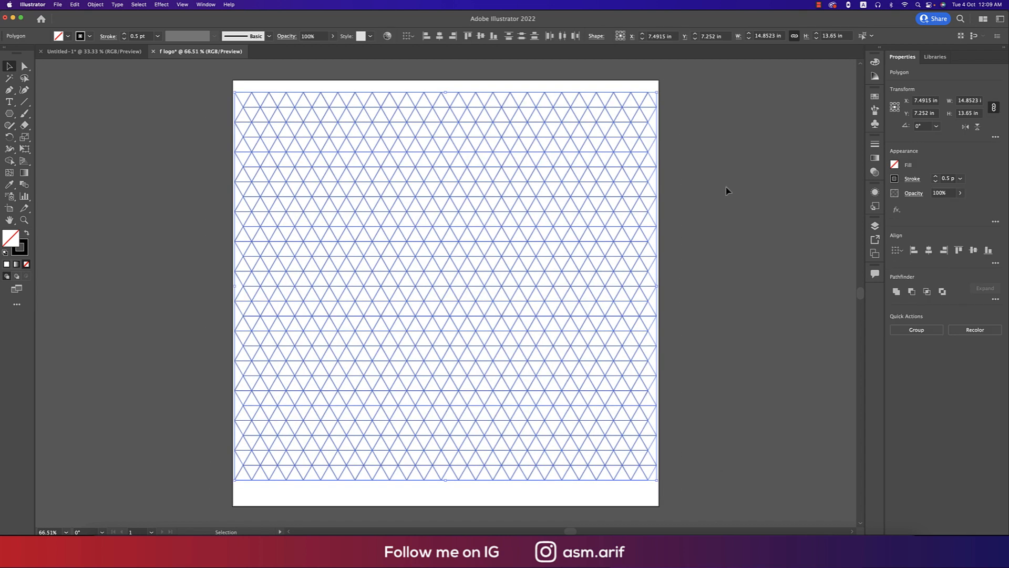
{"action": "left_click", "coordinate": [936, 126]}
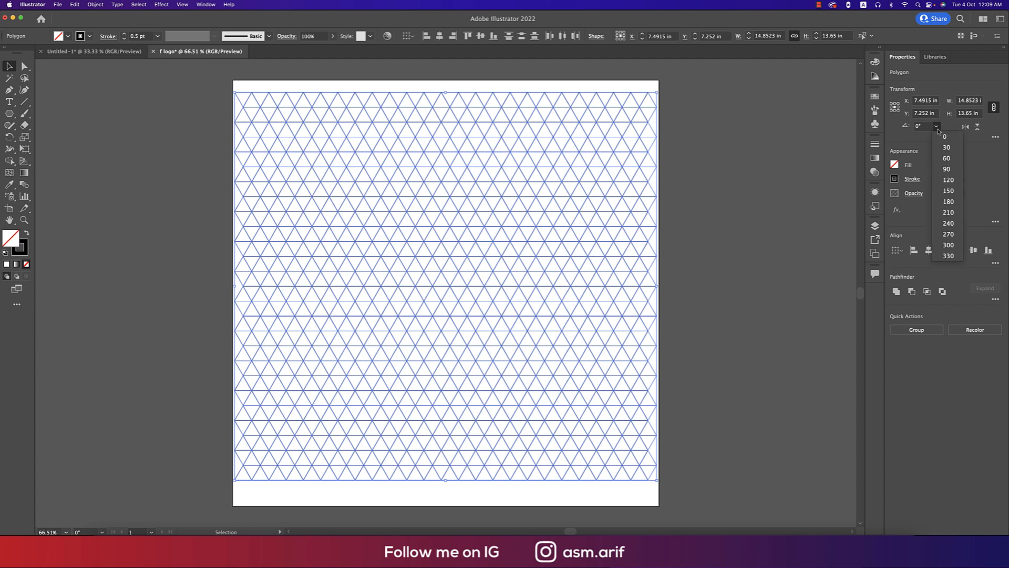
{"action": "left_click", "coordinate": [948, 169]}
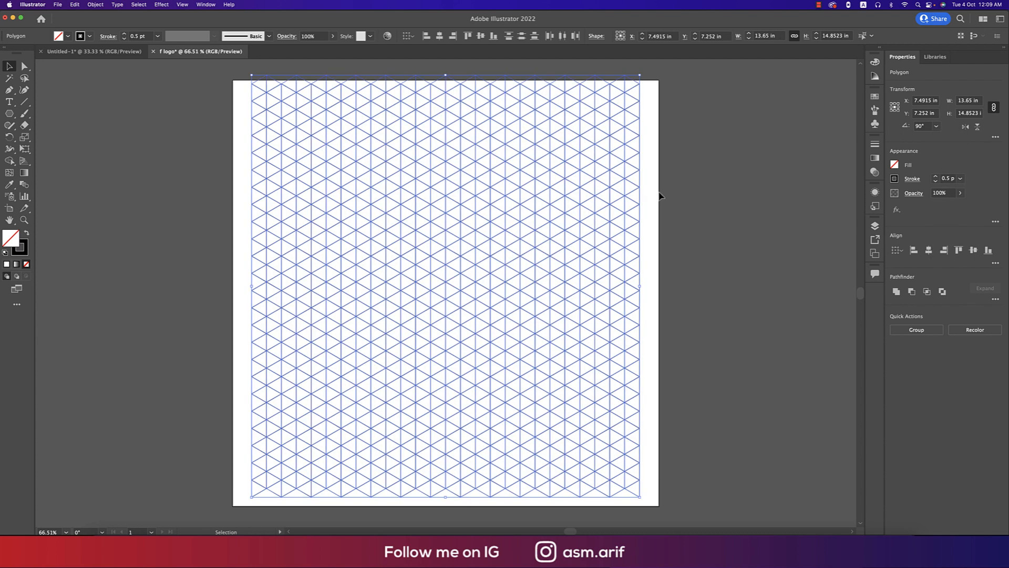
{"action": "left_click_drag", "start_coordinate": [447, 76], "coordinate": [447, 86]}
{"action": "left_click", "coordinate": [678, 279]}
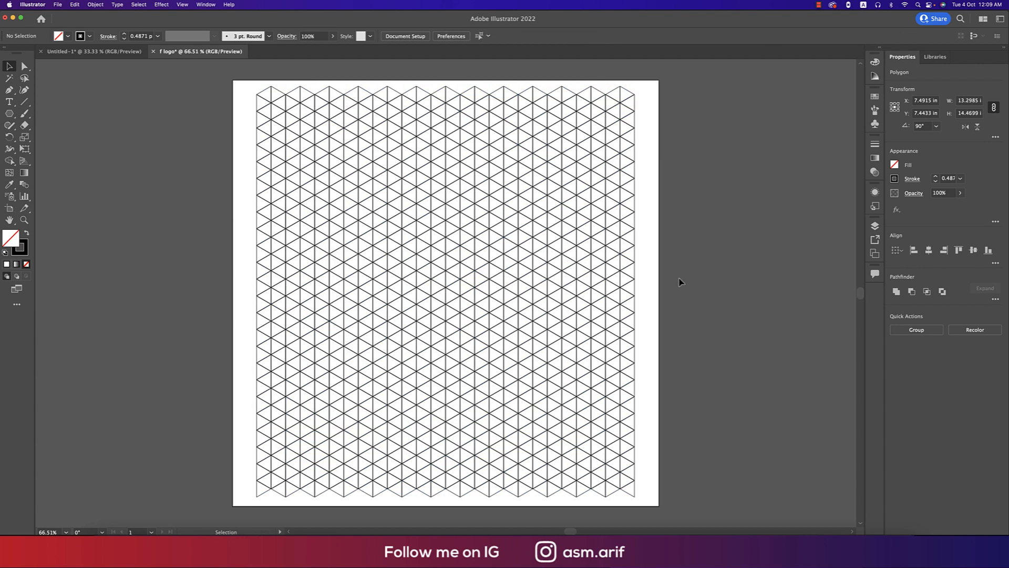
Step: Copy the black F logo from the Untitled-1 document into the f logo document and place it beside the artboard as a reference
{"action": "left_click", "coordinate": [114, 53]}
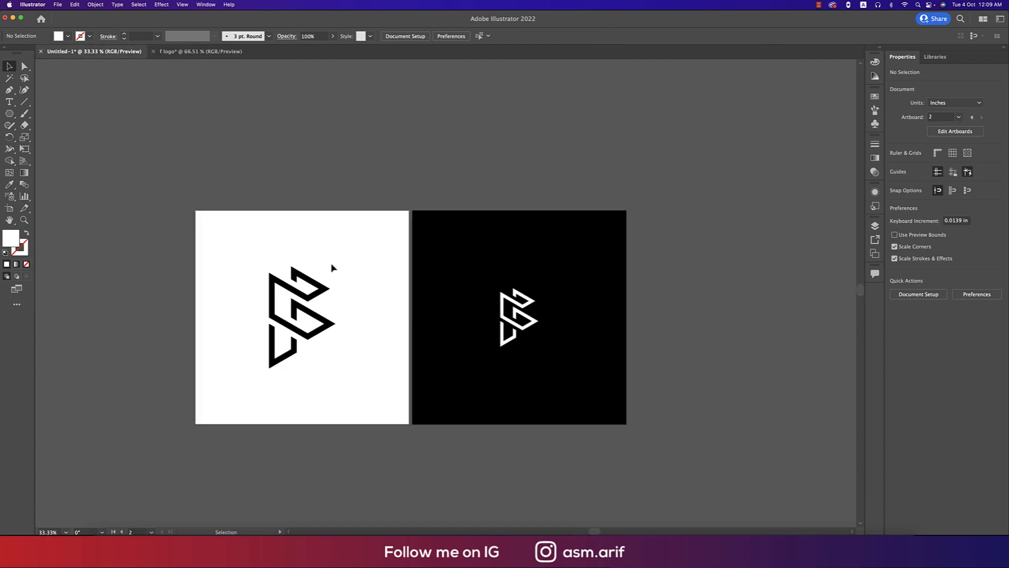
{"action": "left_click", "coordinate": [329, 291]}
{"action": "key", "text": "super+c"}
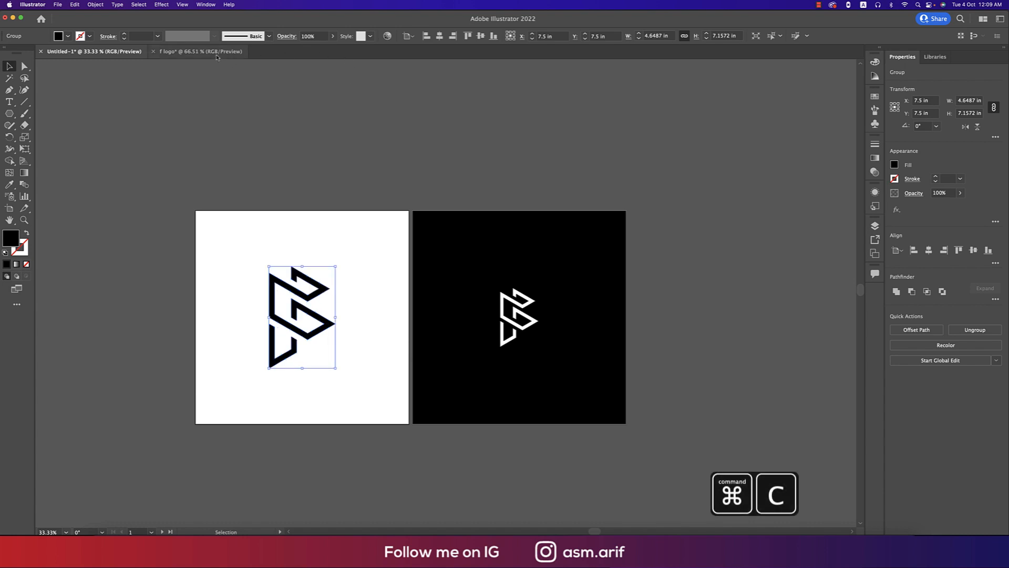
{"action": "left_click", "coordinate": [200, 51]}
{"action": "key", "text": "super+v"}
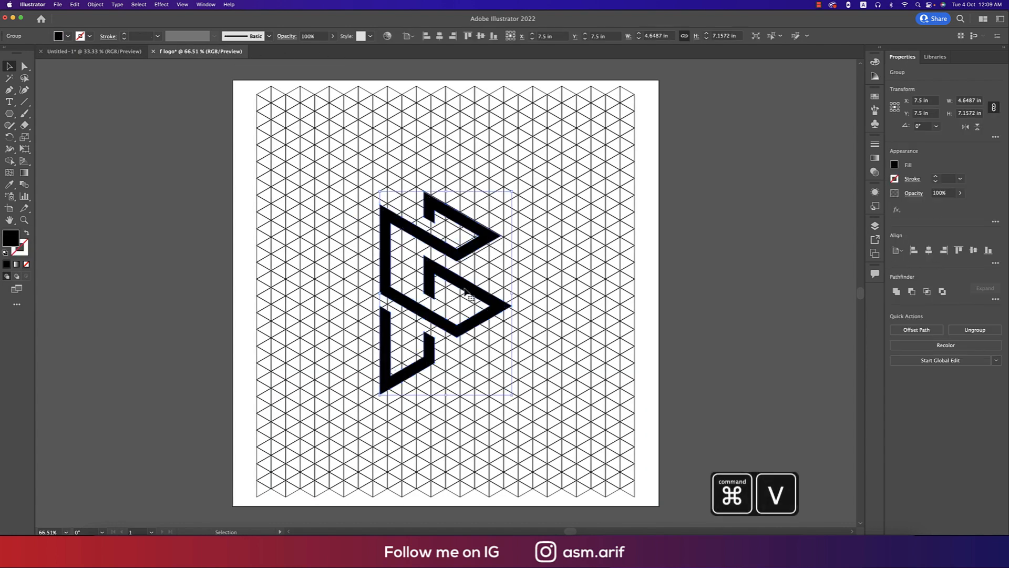
{"action": "left_click_drag", "start_coordinate": [466, 292], "coordinate": [175, 276]}
{"action": "left_click", "coordinate": [158, 150]}
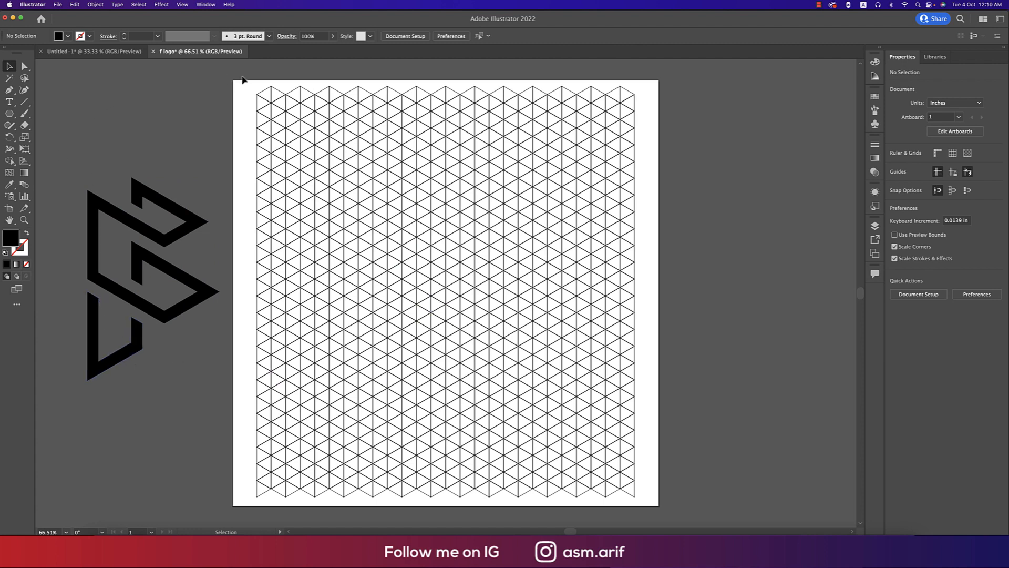
Step: Merge grid triangles with the Shape Builder, using a black fill and no stroke, into the F logo's lower, middle and upper bands
{"action": "left_click_drag", "start_coordinate": [241, 82], "coordinate": [682, 507]}
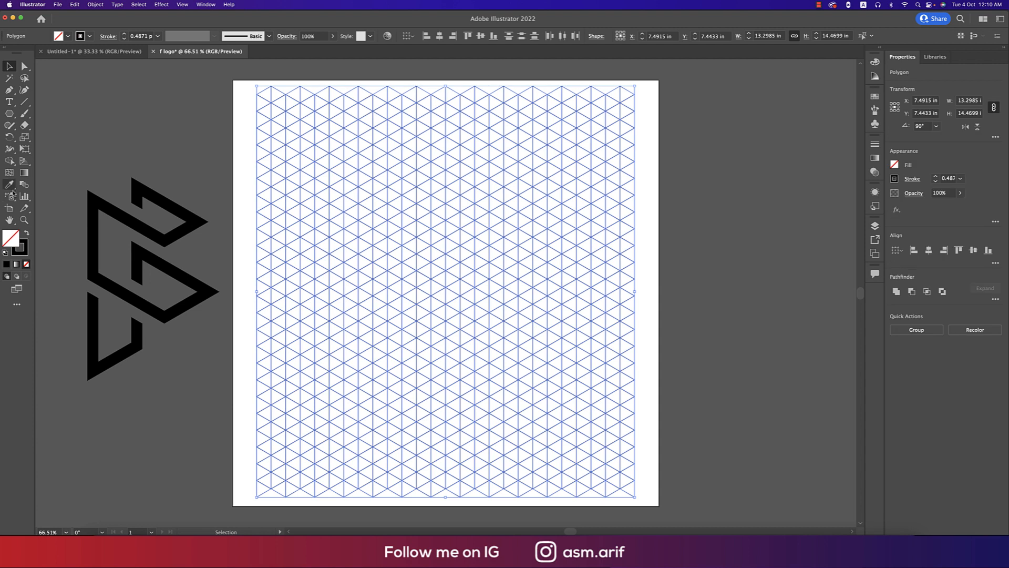
{"action": "left_click", "coordinate": [10, 160]}
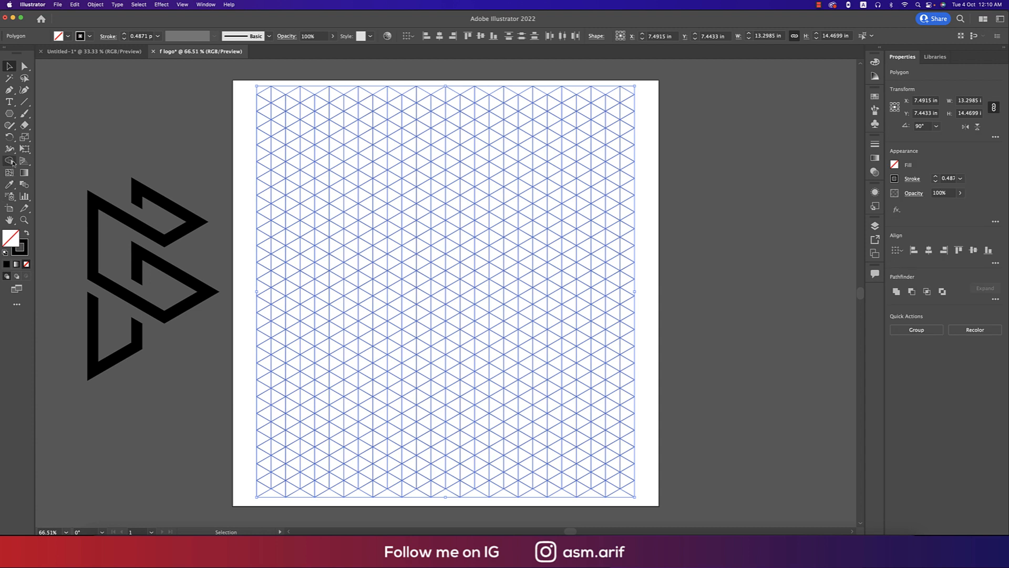
{"action": "left_click", "coordinate": [26, 233]}
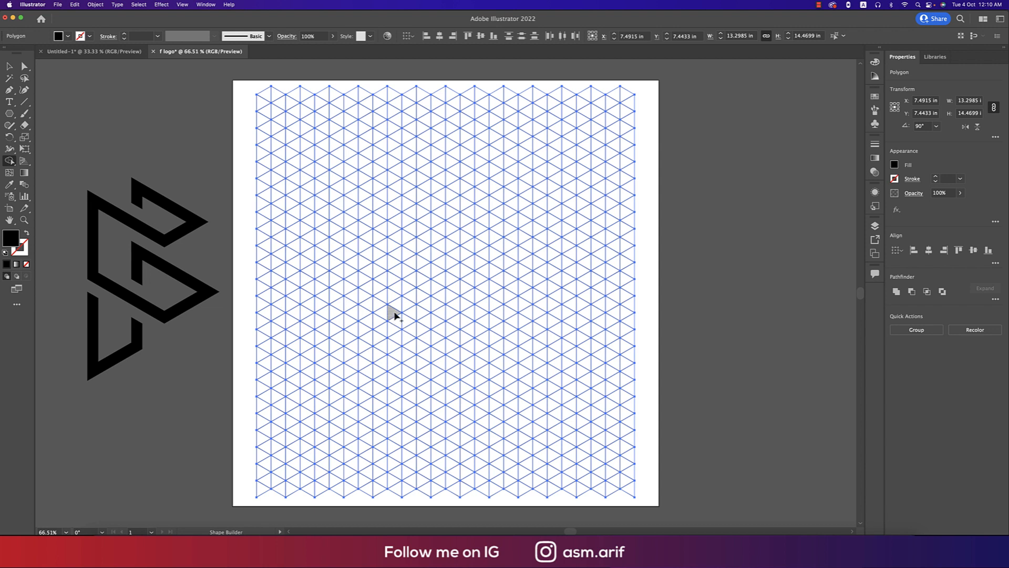
{"action": "left_click_drag", "start_coordinate": [392, 311], "coordinate": [396, 391]}
{"action": "left_click_drag", "start_coordinate": [394, 399], "coordinate": [455, 351]}
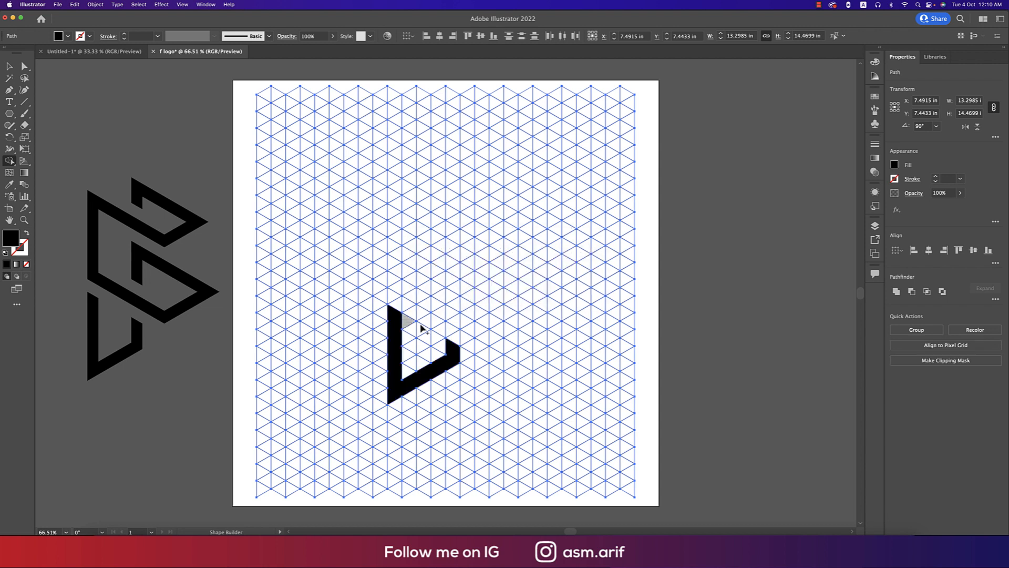
{"action": "mouse_move", "coordinate": [396, 286]}
{"action": "left_mouse_down"}
{"action": "mouse_move", "coordinate": [504, 348]}
{"action": "mouse_move", "coordinate": [550, 320]}
{"action": "mouse_move", "coordinate": [451, 250]}
{"action": "mouse_move", "coordinate": [453, 288]}
{"action": "left_mouse_up"}
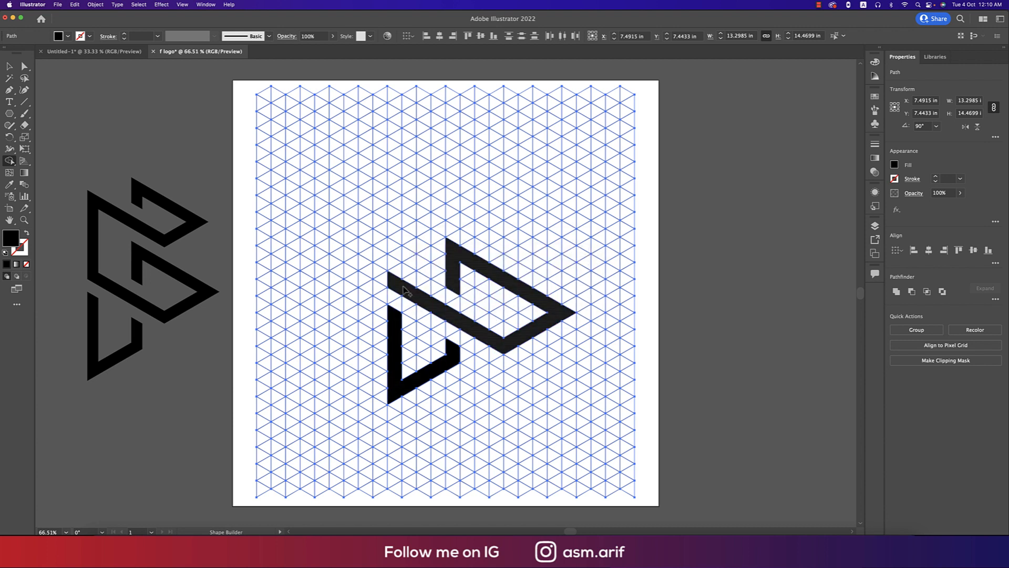
{"action": "mouse_move", "coordinate": [398, 286]}
{"action": "left_mouse_down"}
{"action": "mouse_move", "coordinate": [394, 185]}
{"action": "mouse_move", "coordinate": [512, 253]}
{"action": "mouse_move", "coordinate": [510, 181]}
{"action": "mouse_move", "coordinate": [460, 151]}
{"action": "mouse_move", "coordinate": [455, 191]}
{"action": "left_mouse_up"}
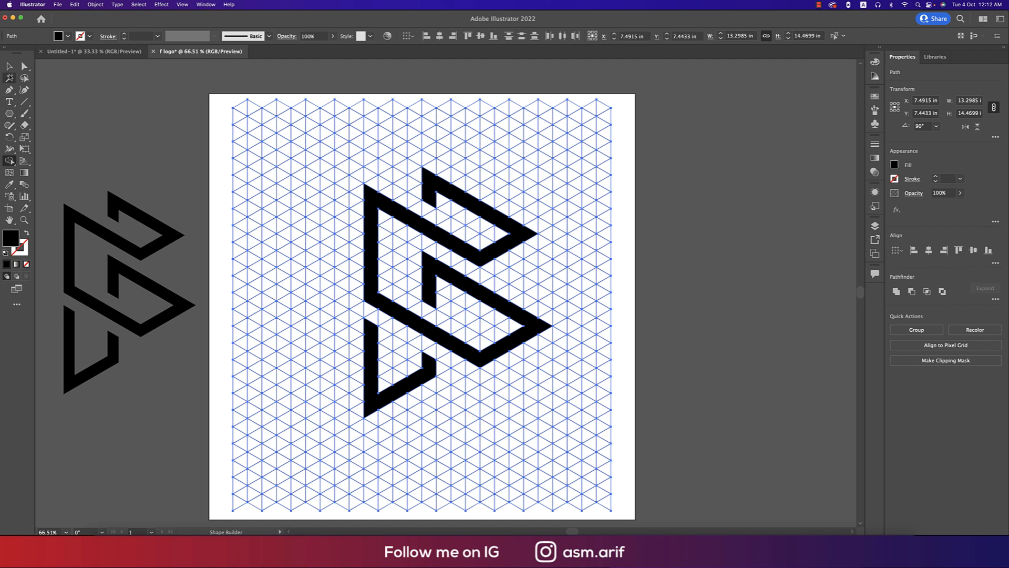
Step: Select all remaining unfilled grid triangles with the Magic Wand and delete them, leaving only the black logo shapes
{"action": "key", "text": "v"}
{"action": "left_click", "coordinate": [94, 121]}
{"action": "left_click", "coordinate": [9, 77]}
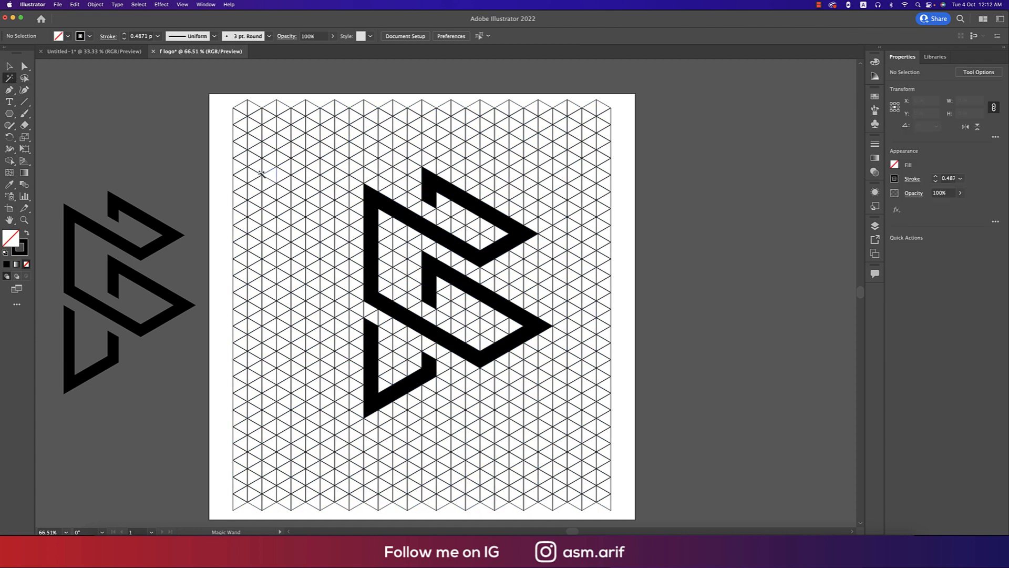
{"action": "left_click", "coordinate": [278, 166]}
{"action": "key", "text": "Delete"}
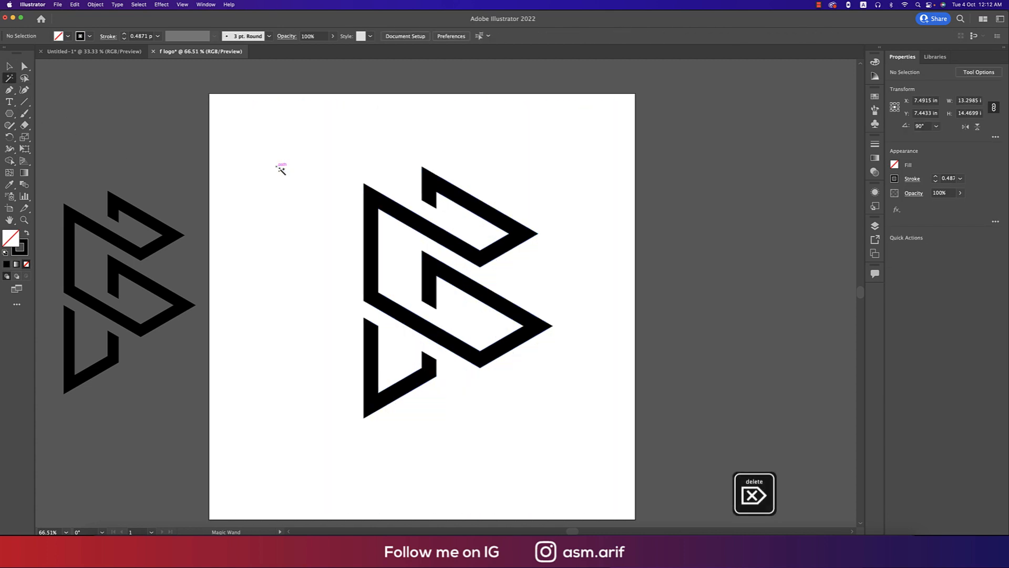
Step: Select the F logo shapes on the artboard and set their stroke to None
{"action": "key", "text": "v"}
{"action": "left_click_drag", "start_coordinate": [300, 135], "coordinate": [632, 506]}
{"action": "left_click", "coordinate": [89, 36]}
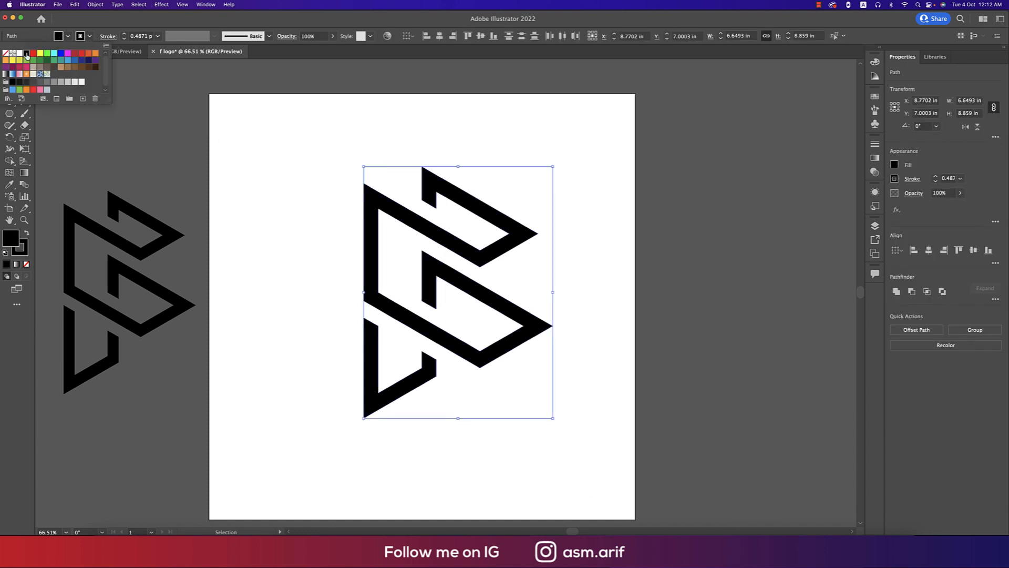
{"action": "left_click", "coordinate": [6, 53]}
{"action": "left_click", "coordinate": [294, 281]}
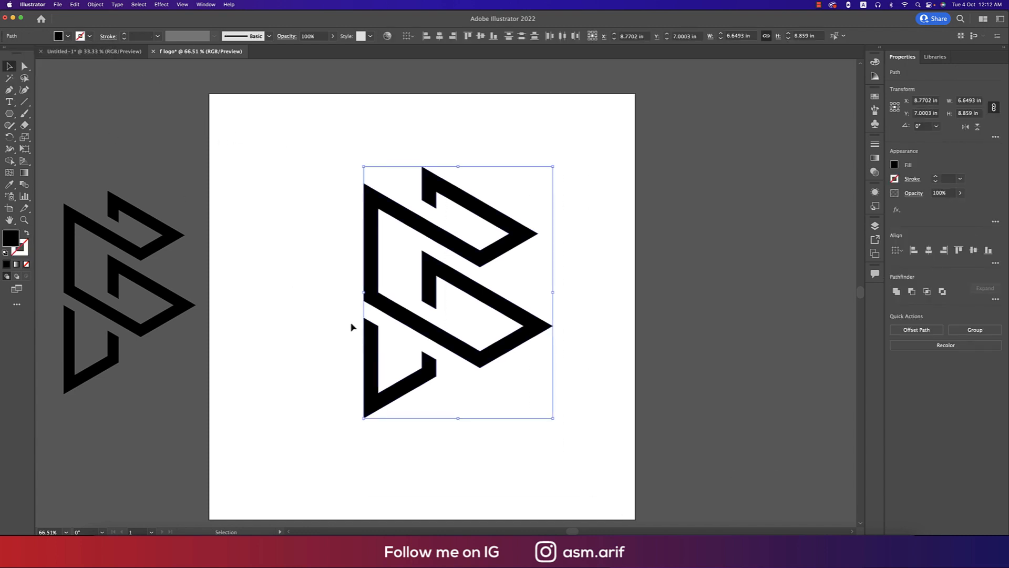
Step: Copy the F logo, switch to Photoshop and open the "Place your logo here" smart object in 21978149_3d_logo_mockup_1.3.psd
{"action": "key", "text": "super+c"}
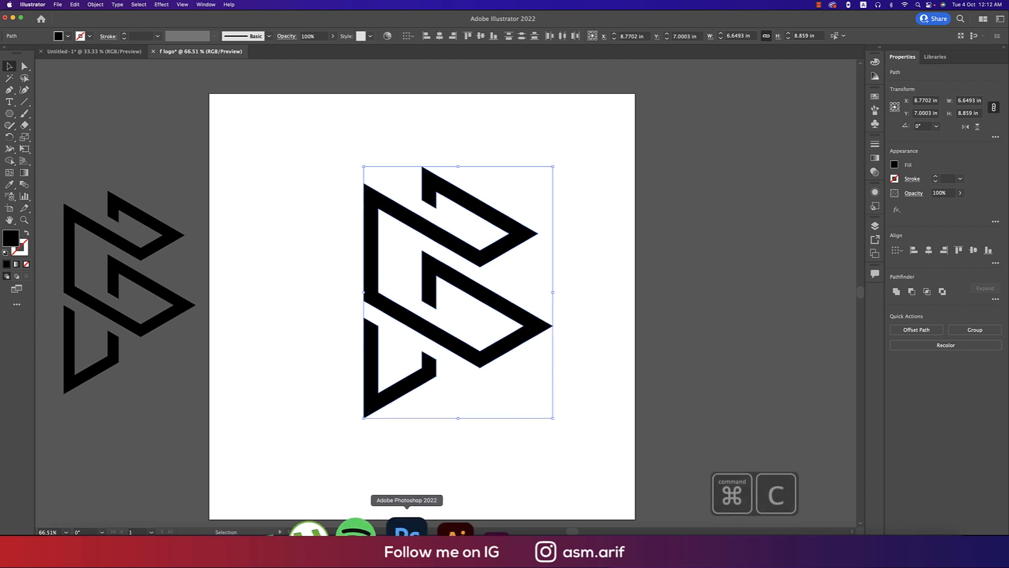
{"action": "left_click", "coordinate": [399, 530]}
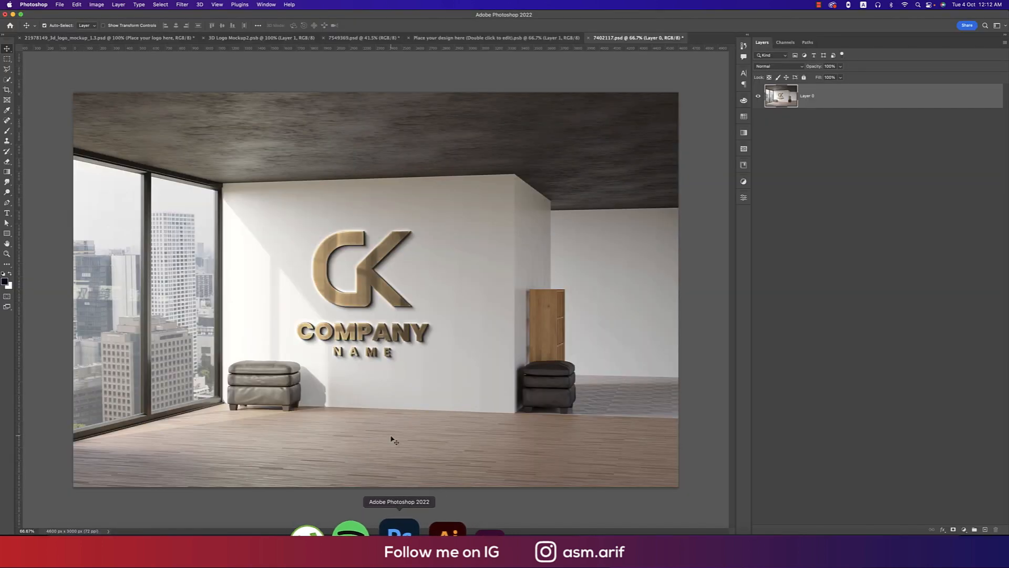
{"action": "left_click", "coordinate": [218, 36]}
{"action": "left_click", "coordinate": [105, 38]}
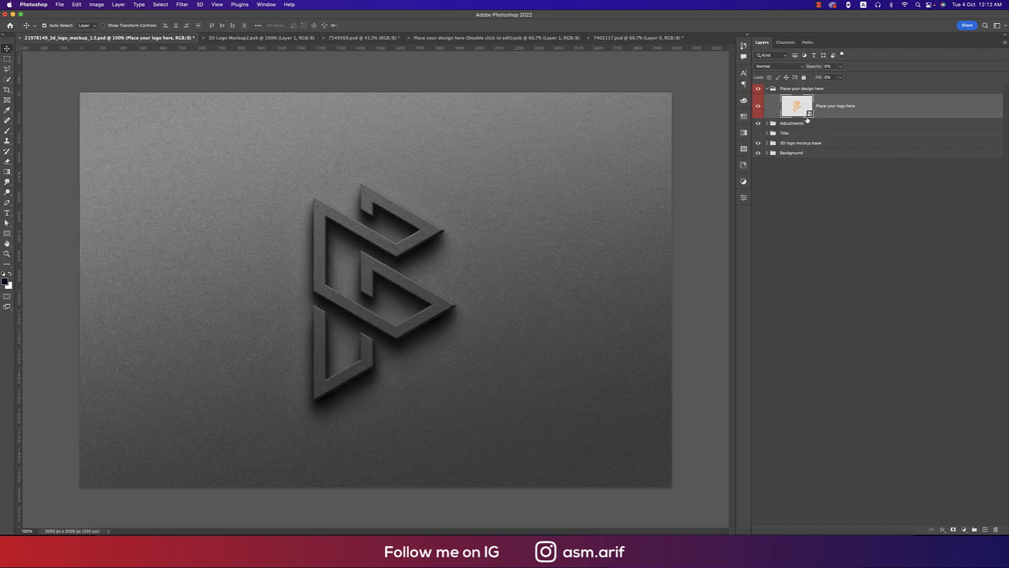
{"action": "double_click", "coordinate": [809, 114]}
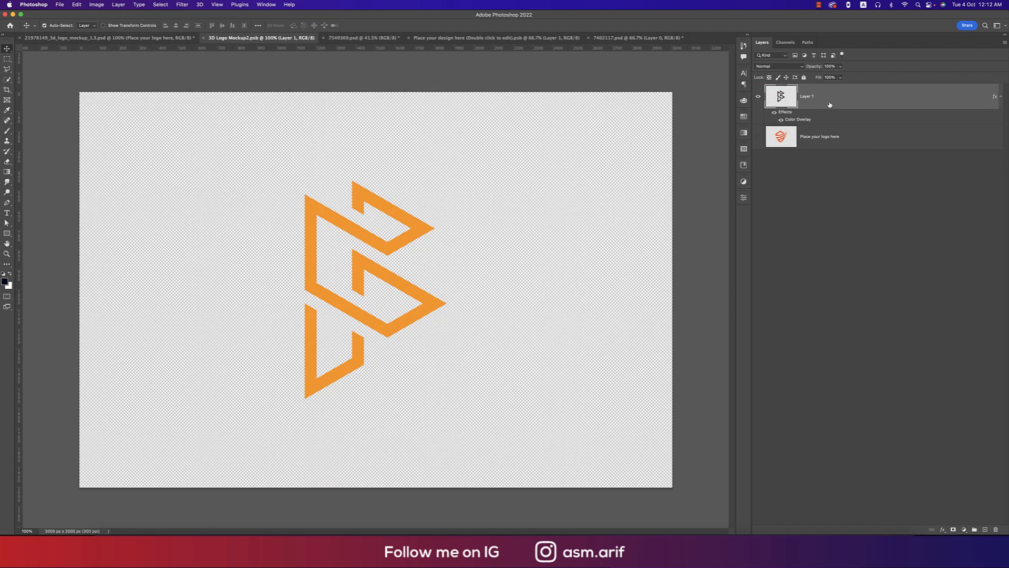
Step: Replace the orange logo layer with the copied F logo, scaled to about 44.8% and centred, and save the smart object
{"action": "key", "text": "Delete"}
{"action": "key", "text": "super+v"}
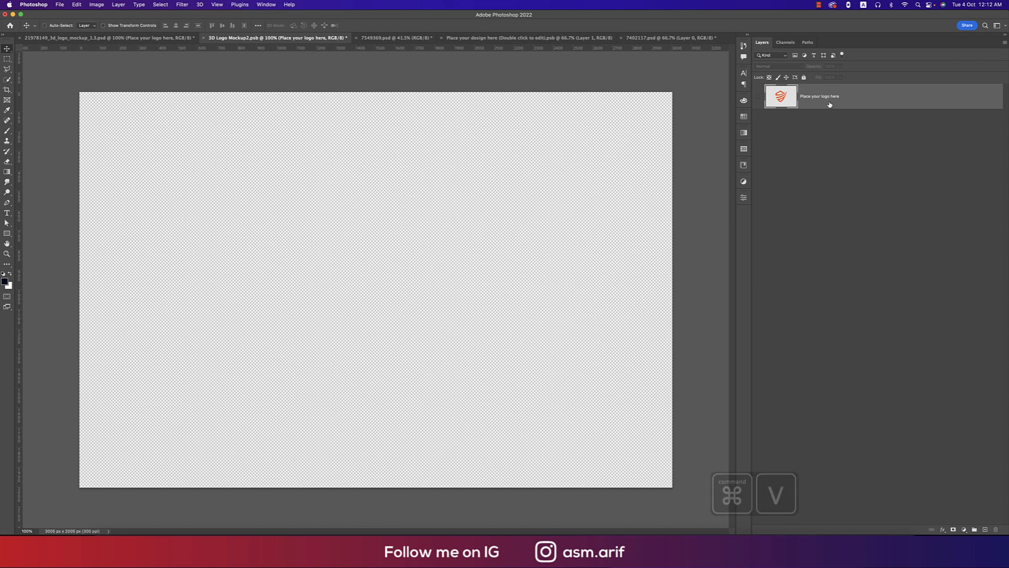
{"action": "left_click", "coordinate": [540, 245]}
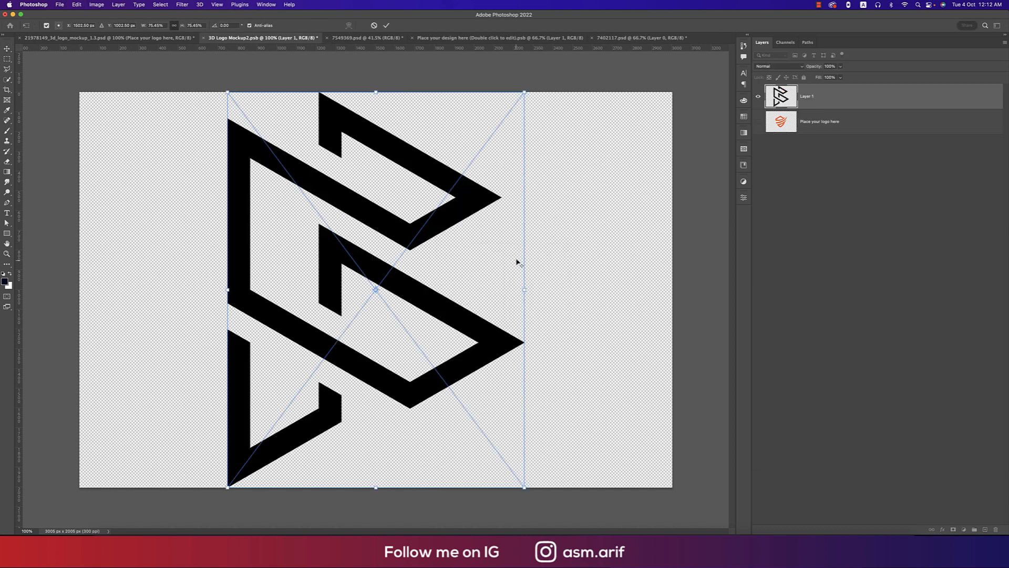
{"action": "left_click_drag", "start_coordinate": [523, 288], "coordinate": [464, 288]}
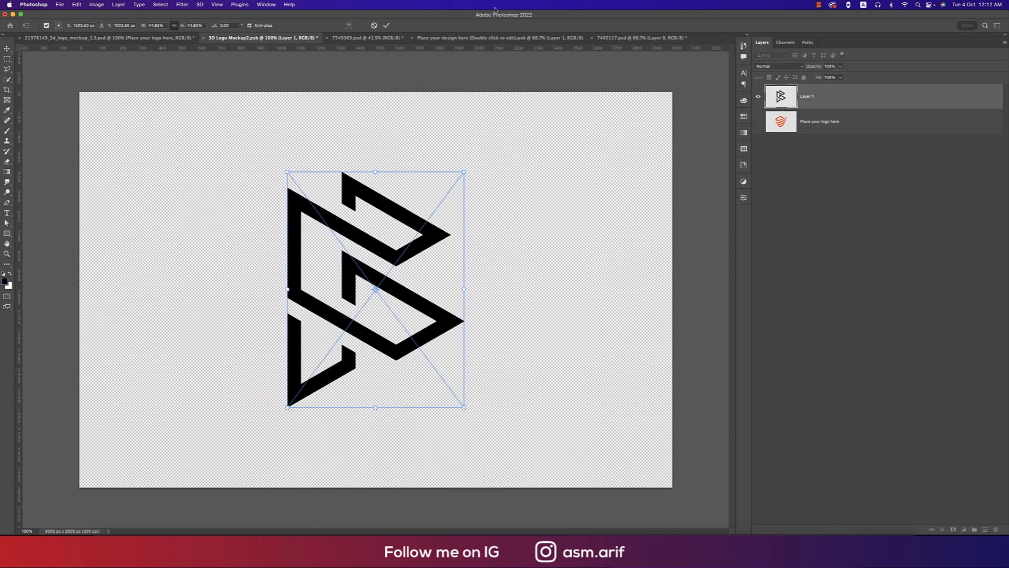
{"action": "left_click", "coordinate": [386, 25]}
{"action": "key", "text": "super+s"}
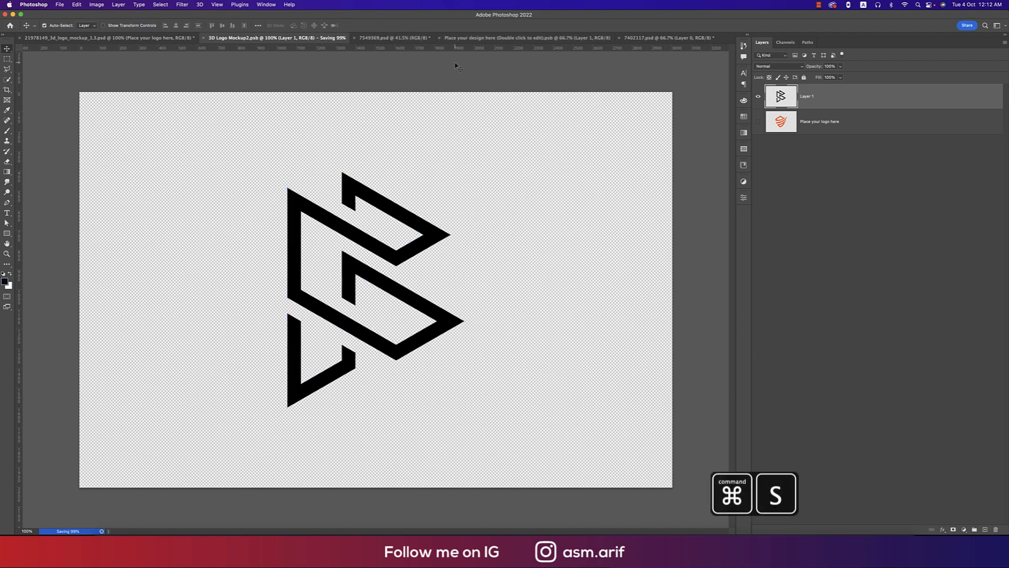
Step: View the F logo in the 3D mockup document, and switch back to Illustrator and deselect the logo
{"action": "left_click", "coordinate": [87, 38]}
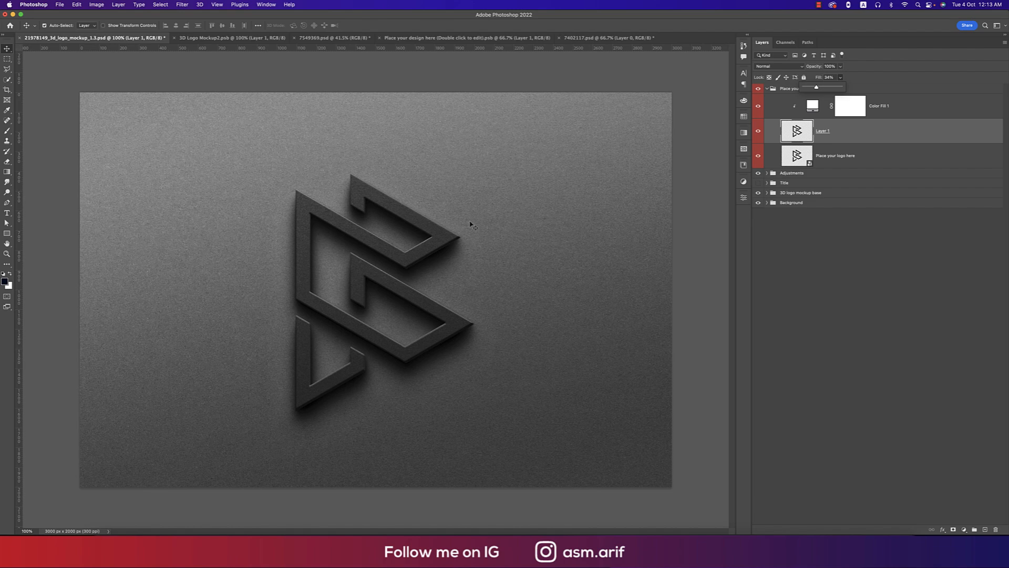
{"action": "left_click", "coordinate": [415, 526]}
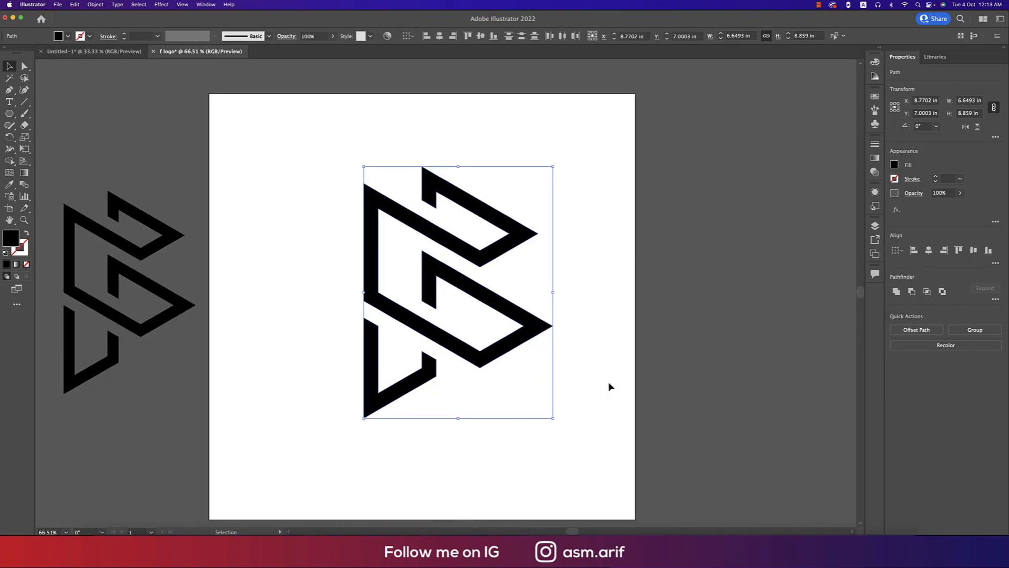
{"action": "left_click", "coordinate": [642, 383]}
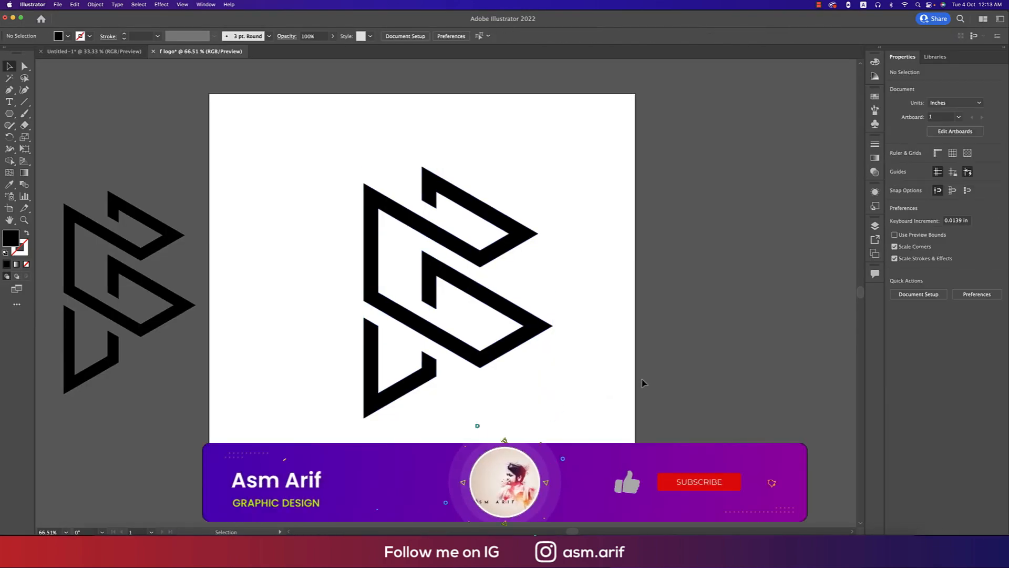